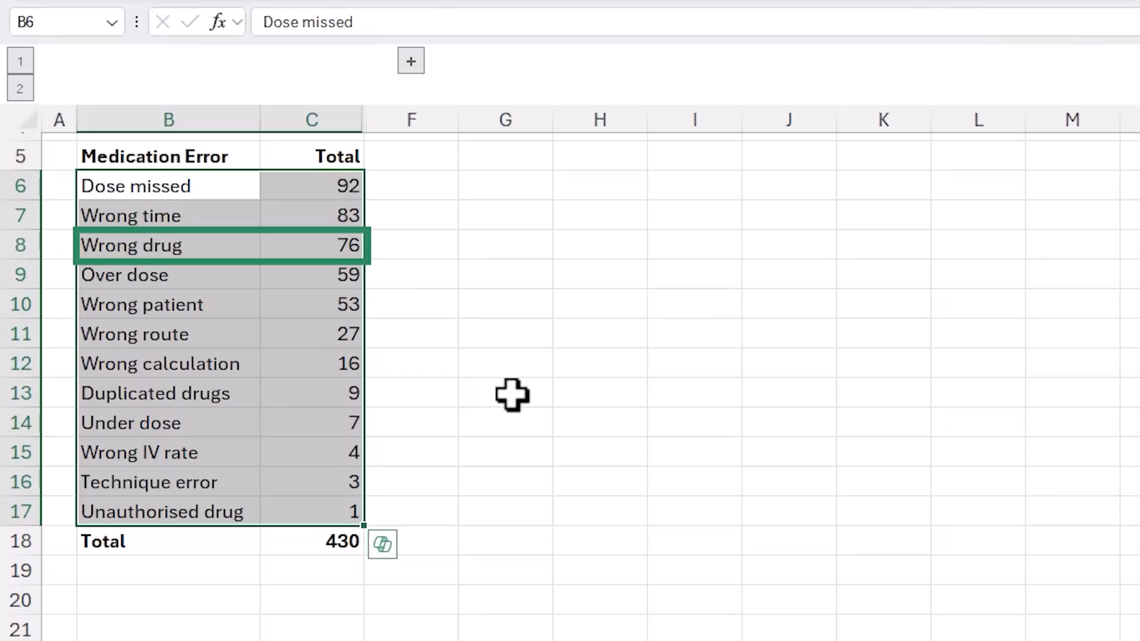
Expand the grouped columns and fill D6:D17 under Cumulative Total with the running-sum formula =SUM($C$6:C6)
left_click(411, 61)
left_click(449, 186)
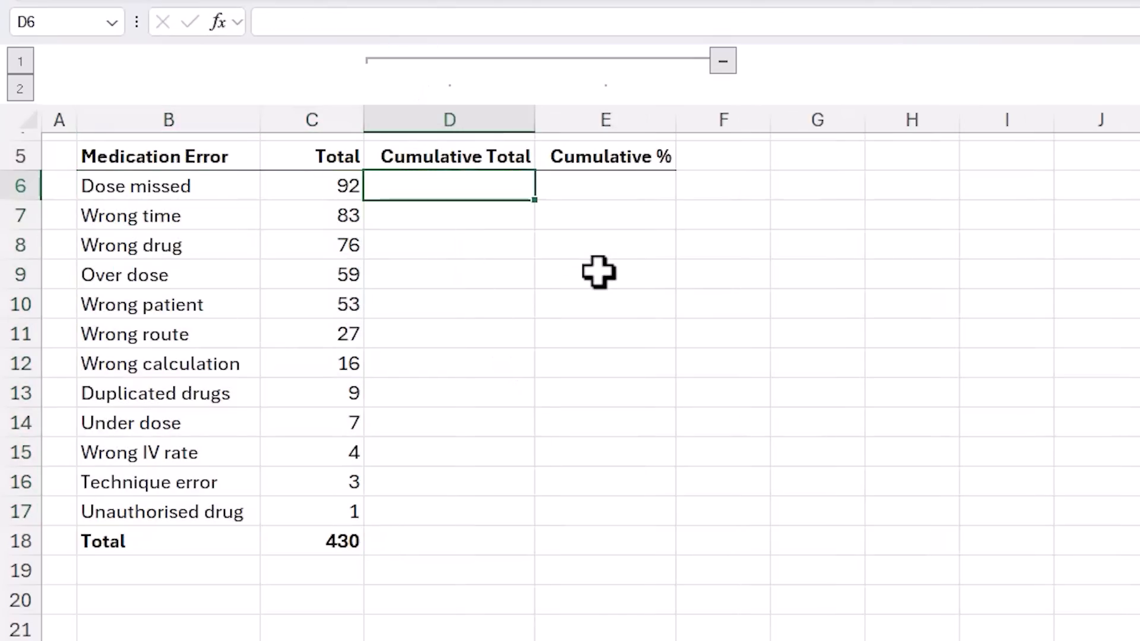
type("=sum")
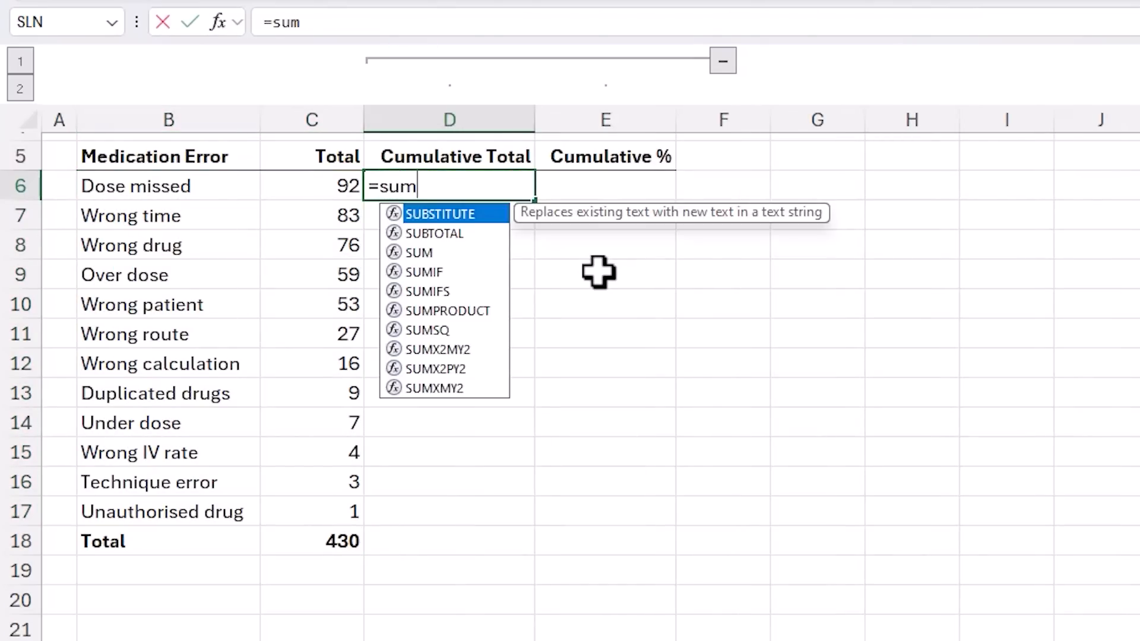
key("Tab")
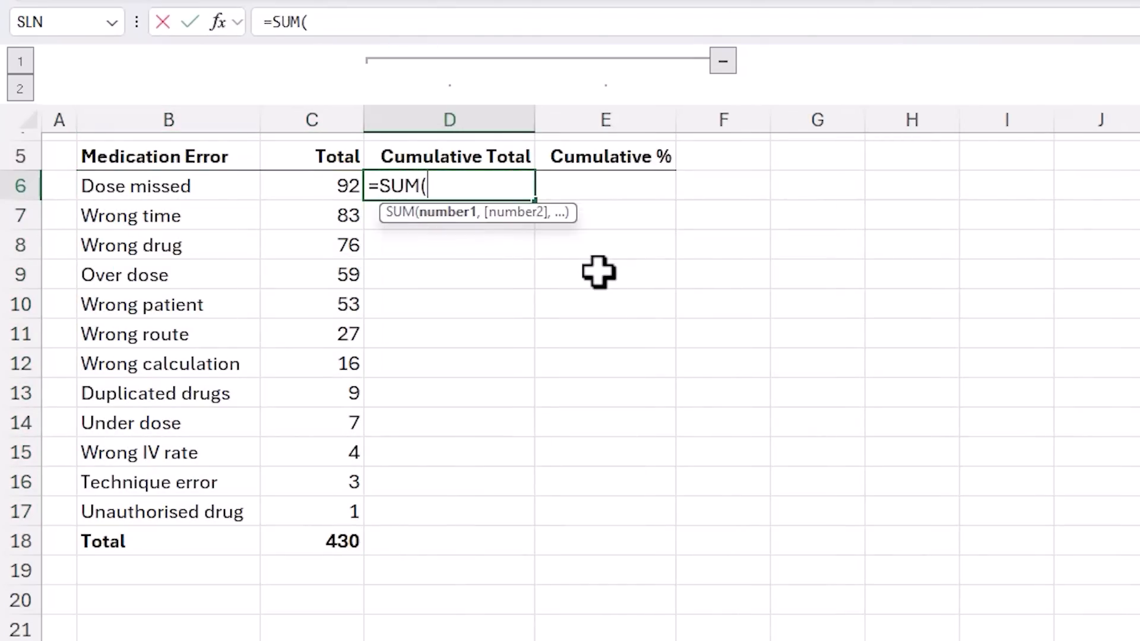
left_click(305, 194)
type(":C6)")
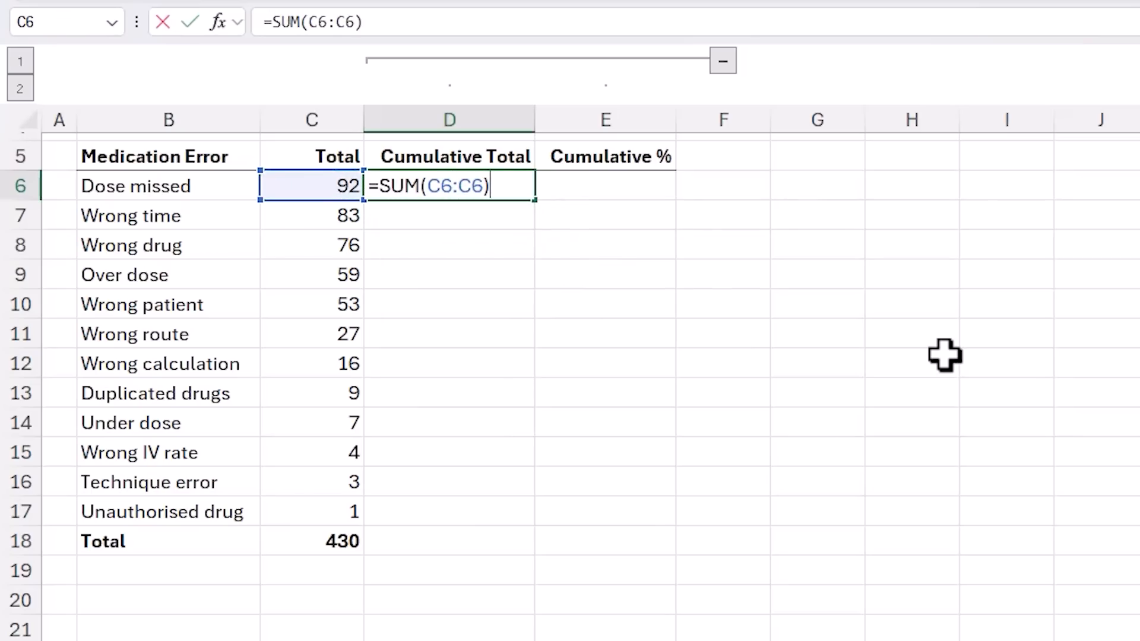
left_click(442, 186)
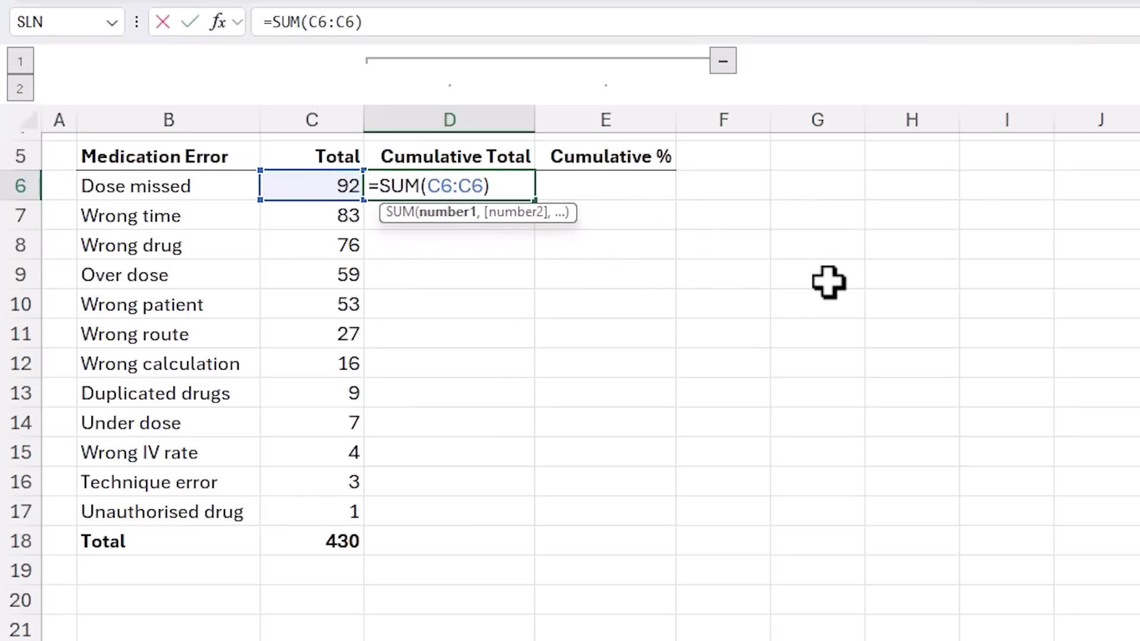
key("F4")
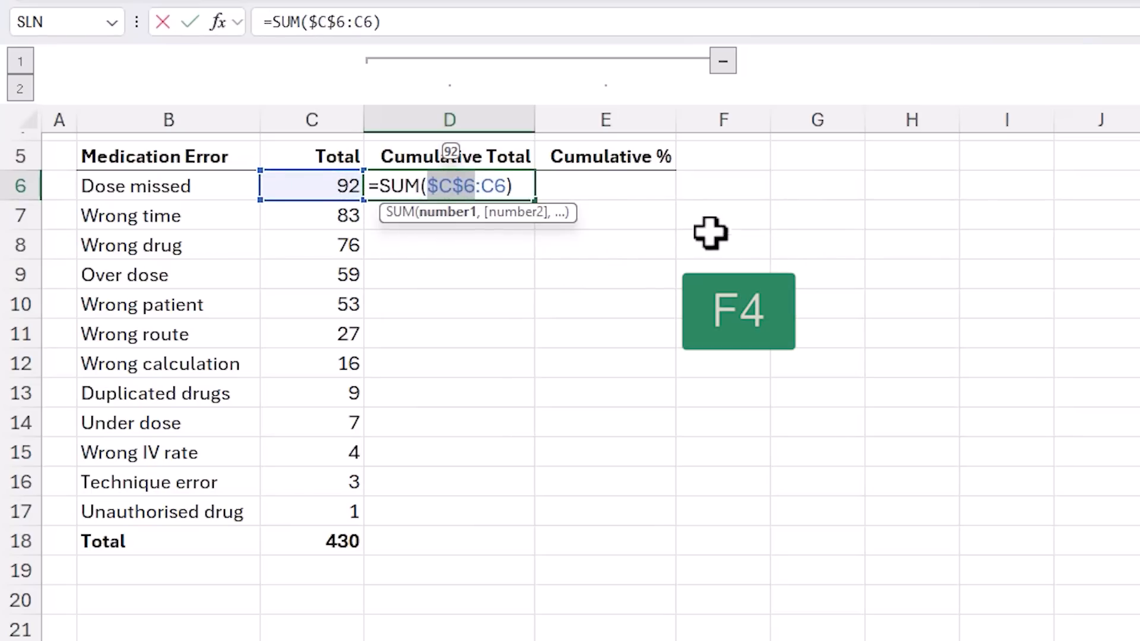
key("ctrl+Return")
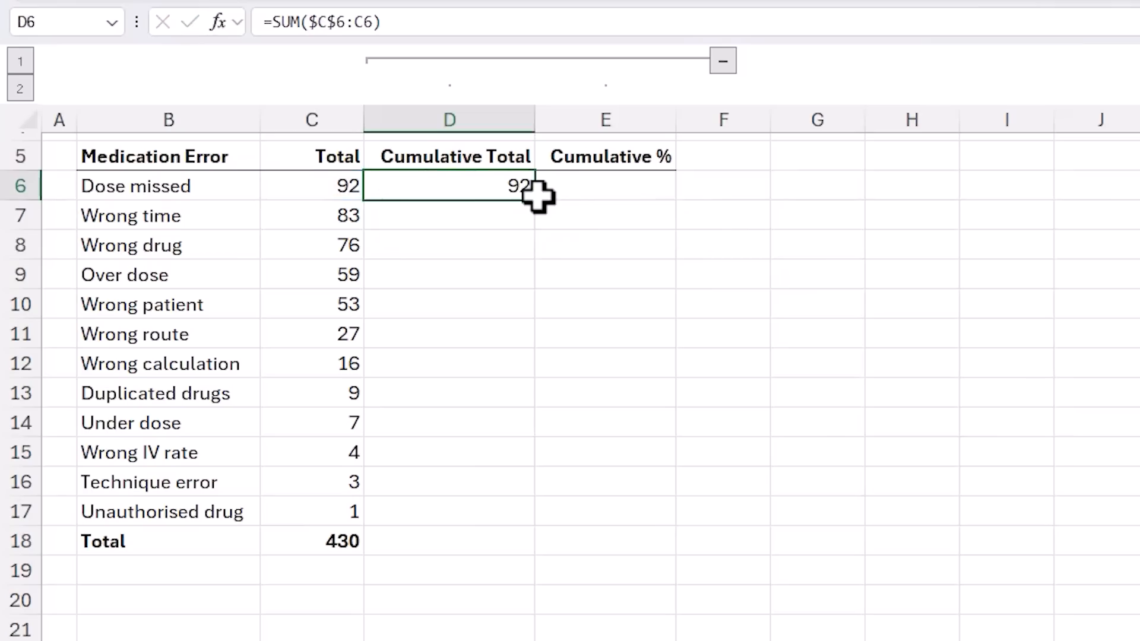
double_click(539, 197)
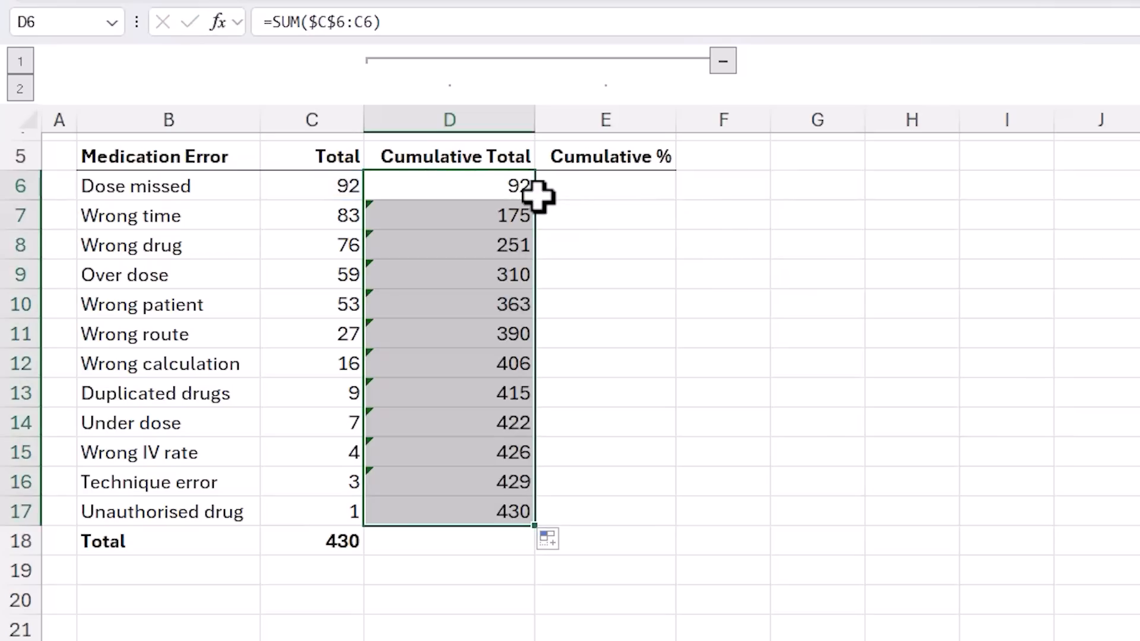
Ignore the omitted-adjacent-cells formula error for the Cumulative Total cells D7:D16
left_click_drag(415, 221, 414, 447)
left_click(337, 215)
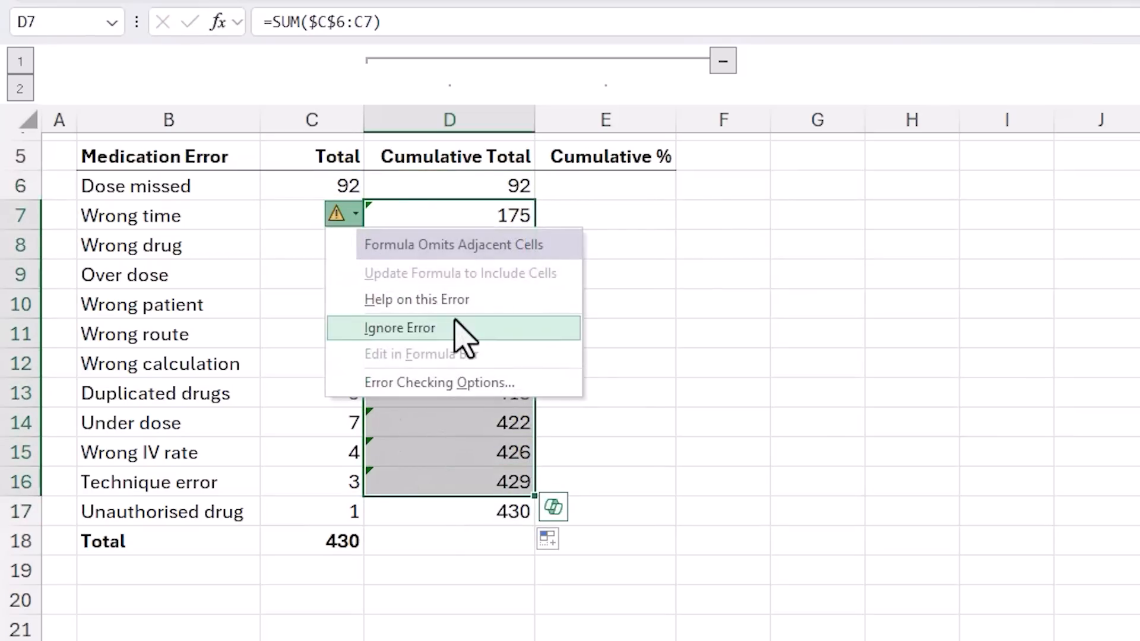
left_click(415, 327)
left_click_drag(473, 190, 475, 512)
Fill E6:E17 under Cumulative % with the formula =D6/$C$18, and select the rows from Dose missed to Wrong patient
left_click(625, 181)
type("=")
key("Left")
type("/")
left_click(341, 539)
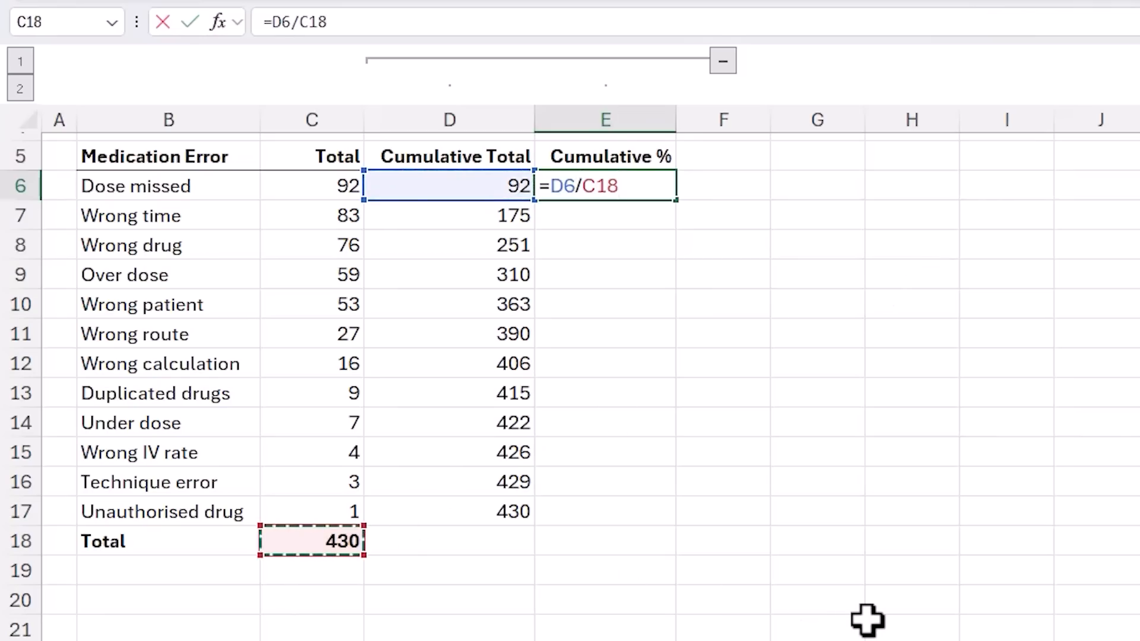
key("F4")
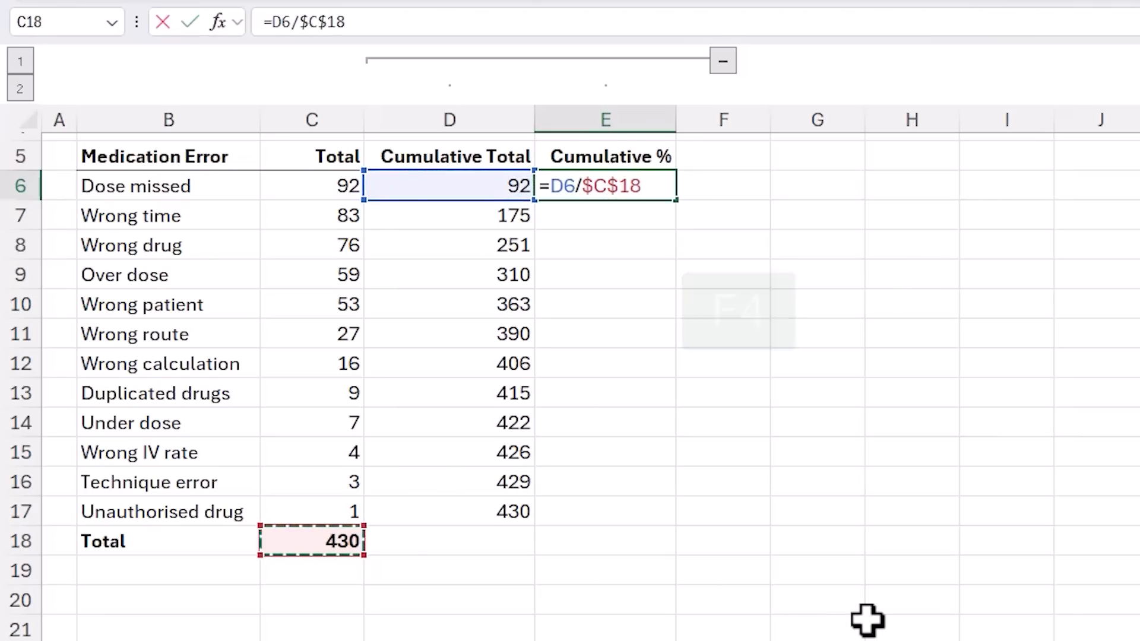
key("ctrl+Return")
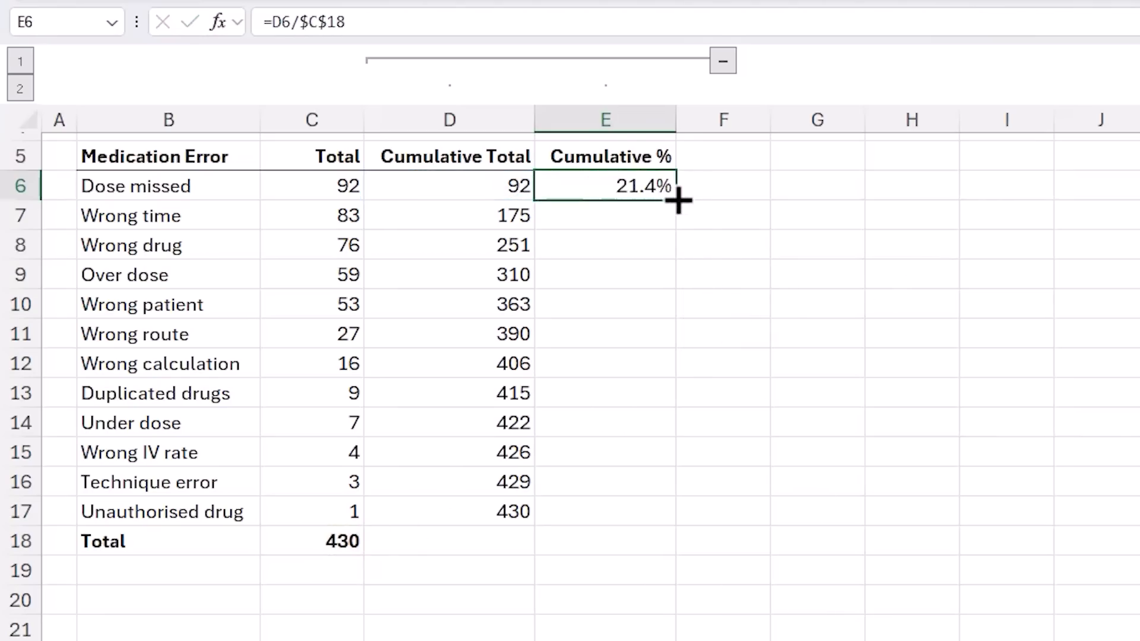
double_click(676, 199)
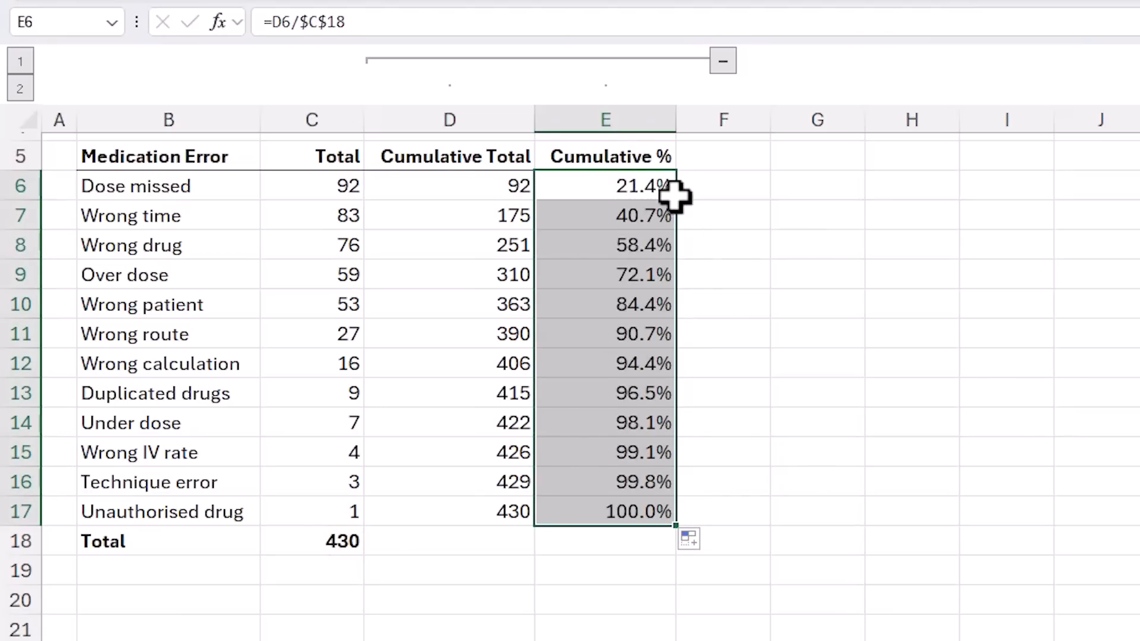
left_click_drag(657, 300, 183, 190)
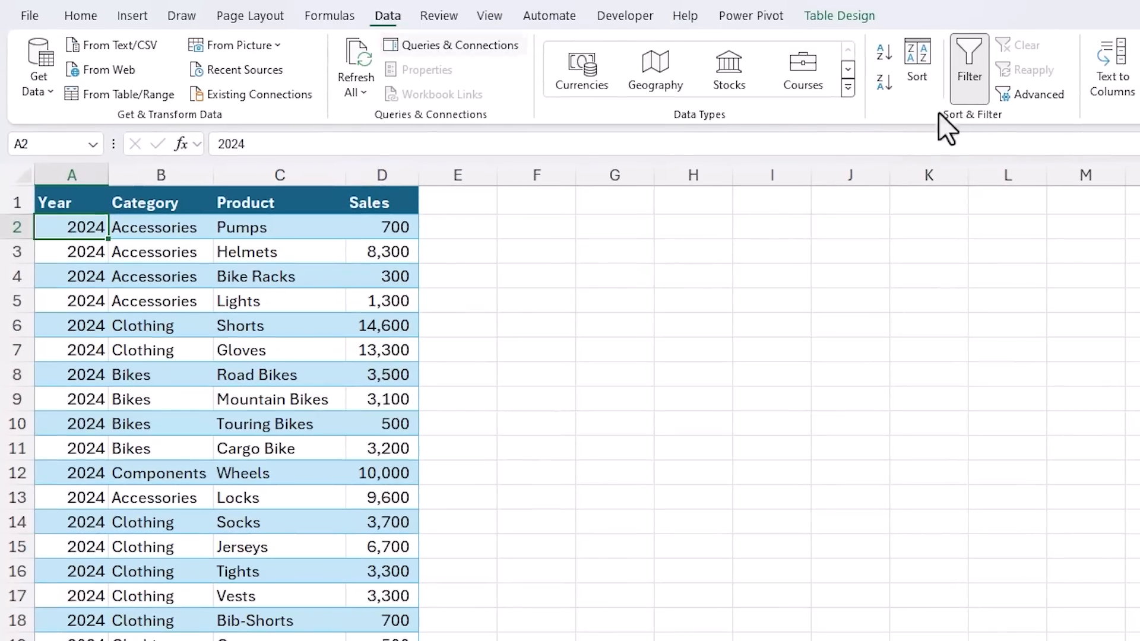
Turn on the filter buttons in the header row of the product sales table
left_click(954, 105)
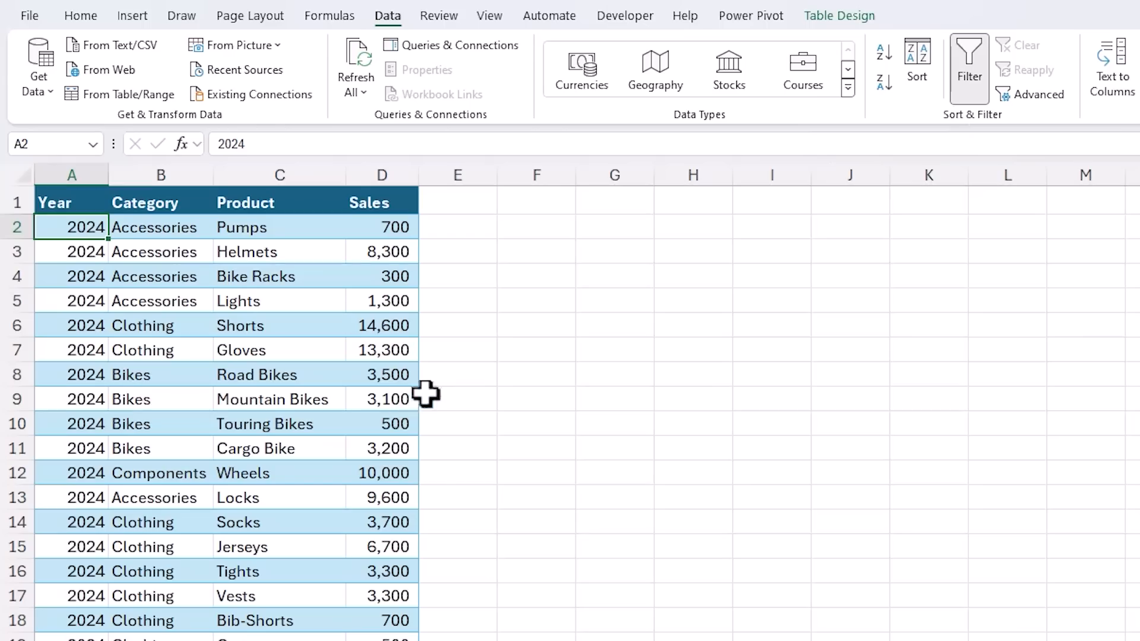
left_click(838, 24)
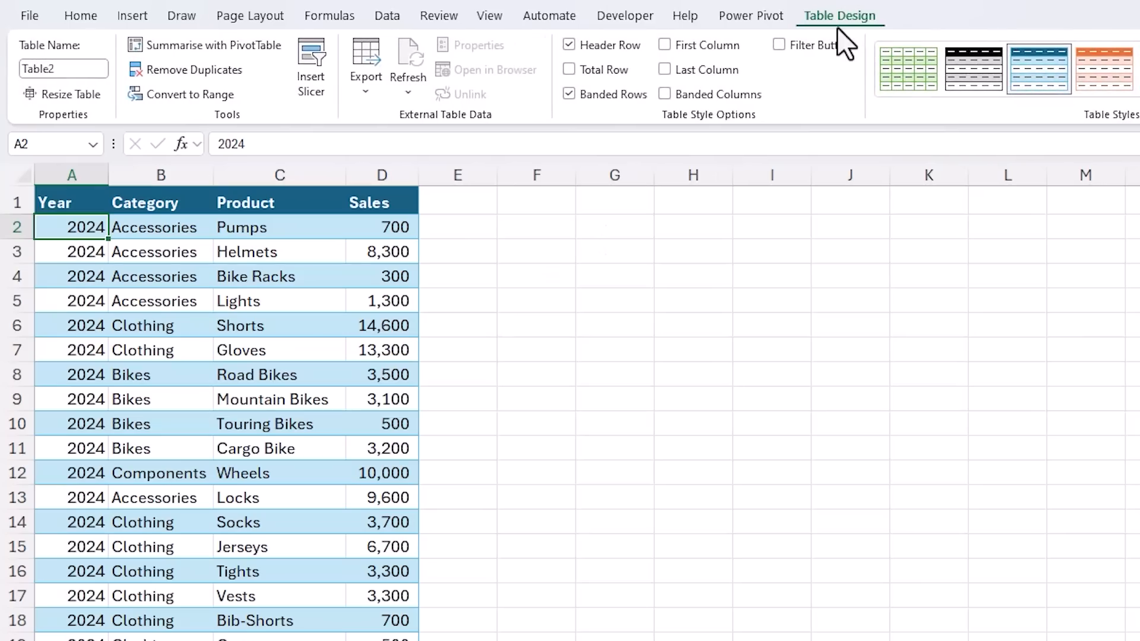
left_click(779, 46)
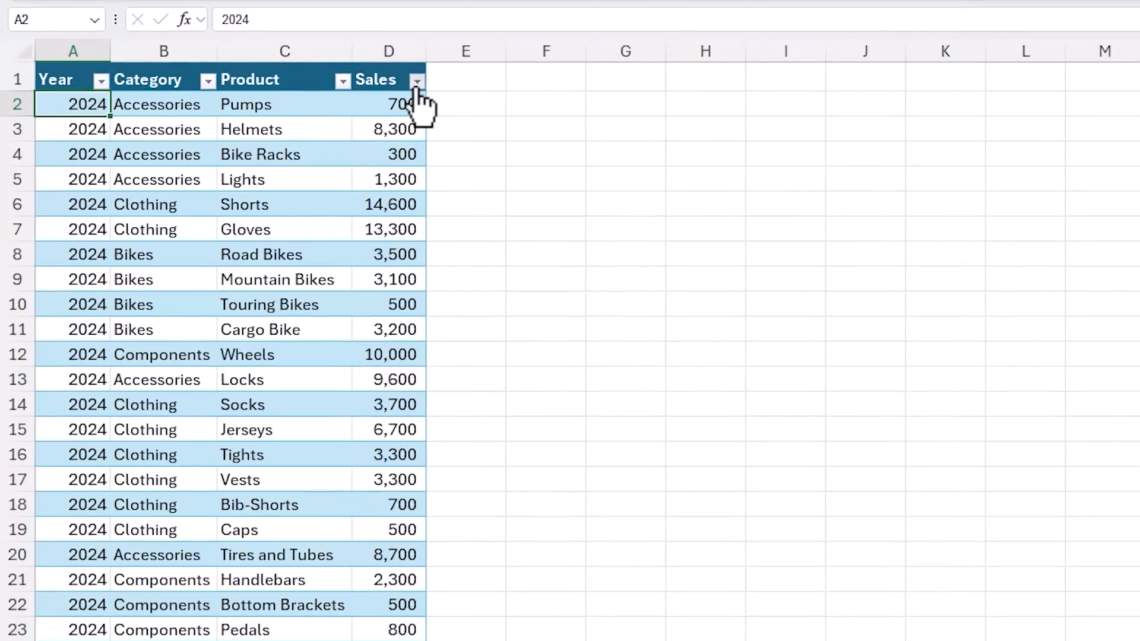
Filter the Sales column with the Top 10 number filter, set to show the top 5 items
left_click(409, 204)
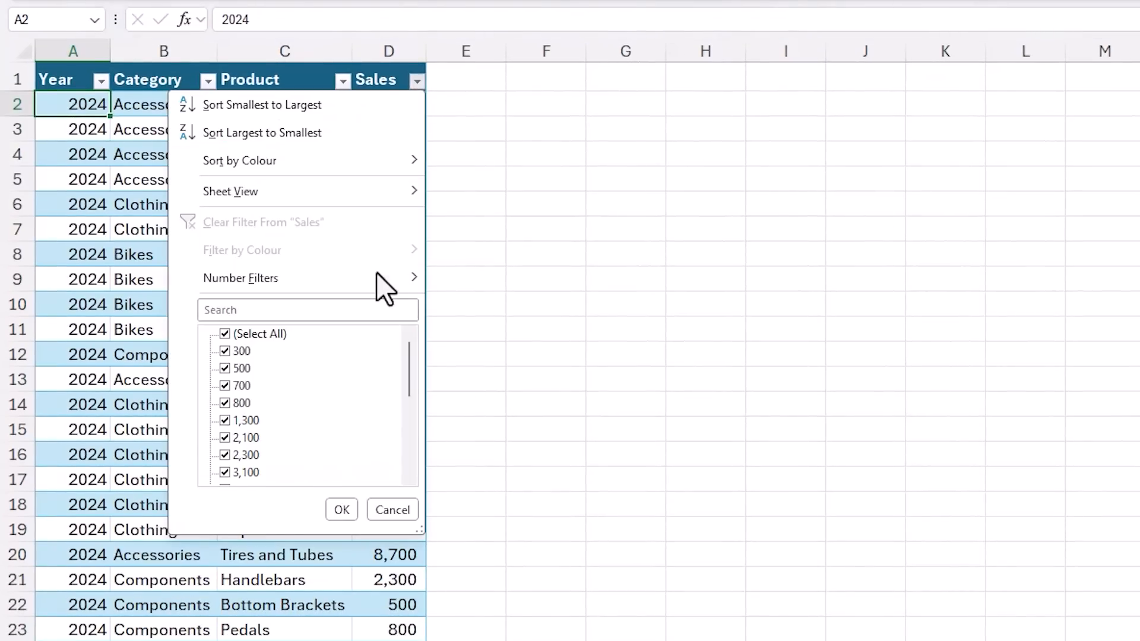
mouse_move(377, 273)
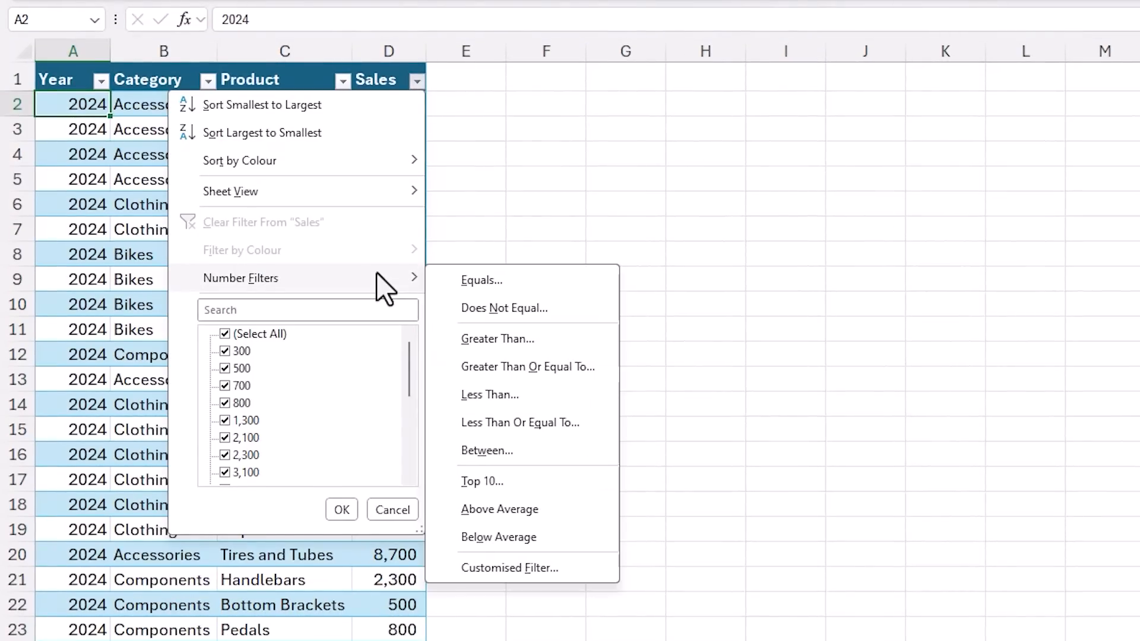
left_click(443, 480)
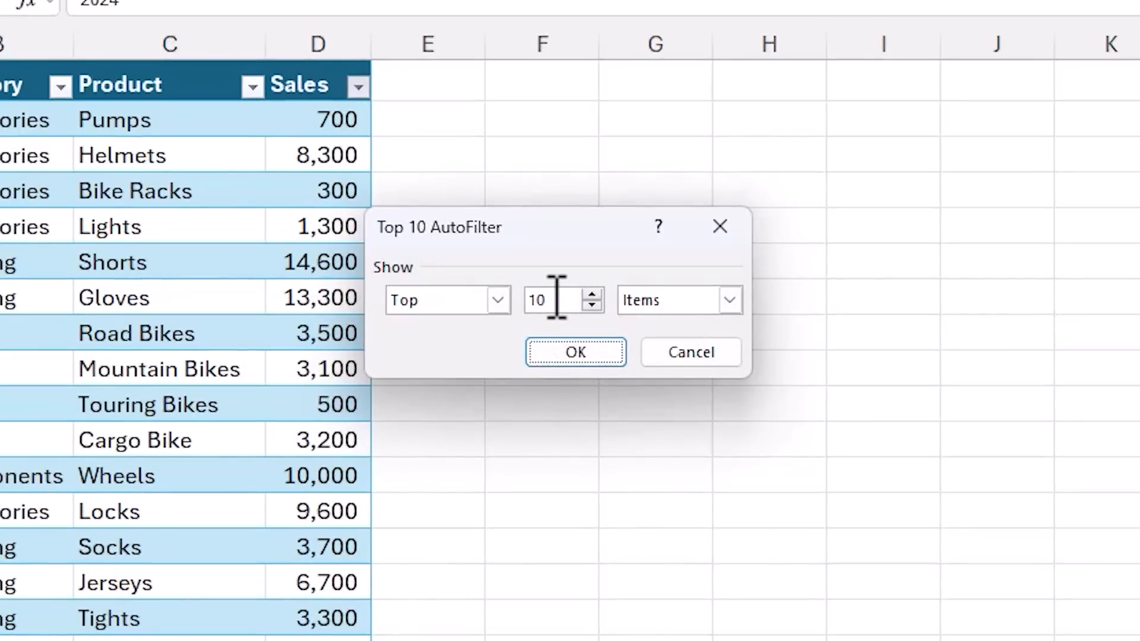
double_click(557, 297)
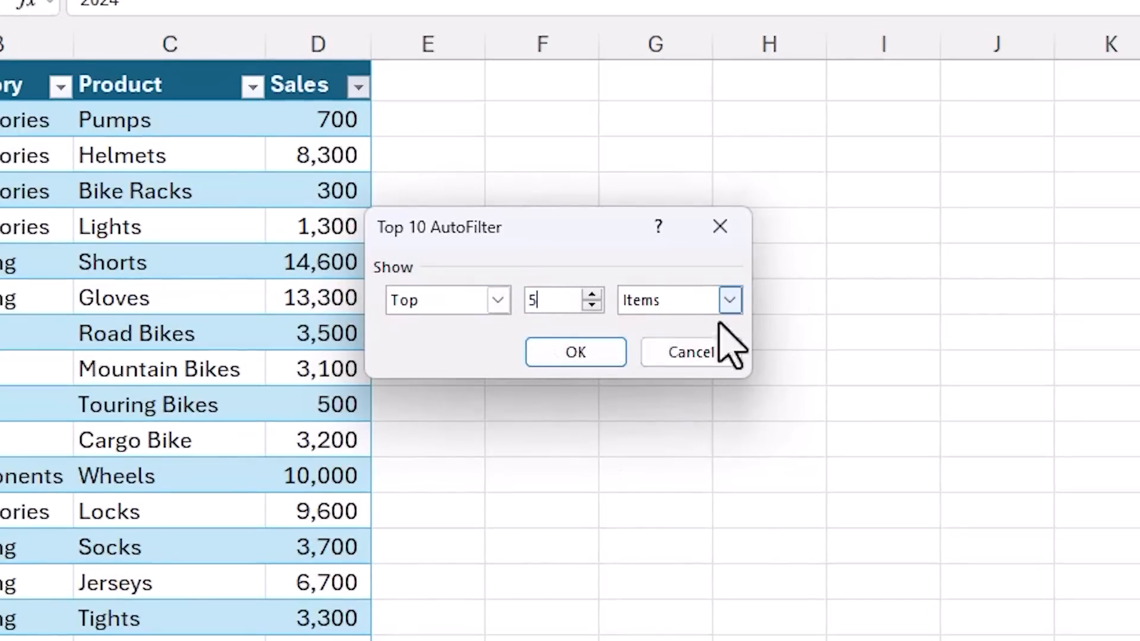
left_click(730, 300)
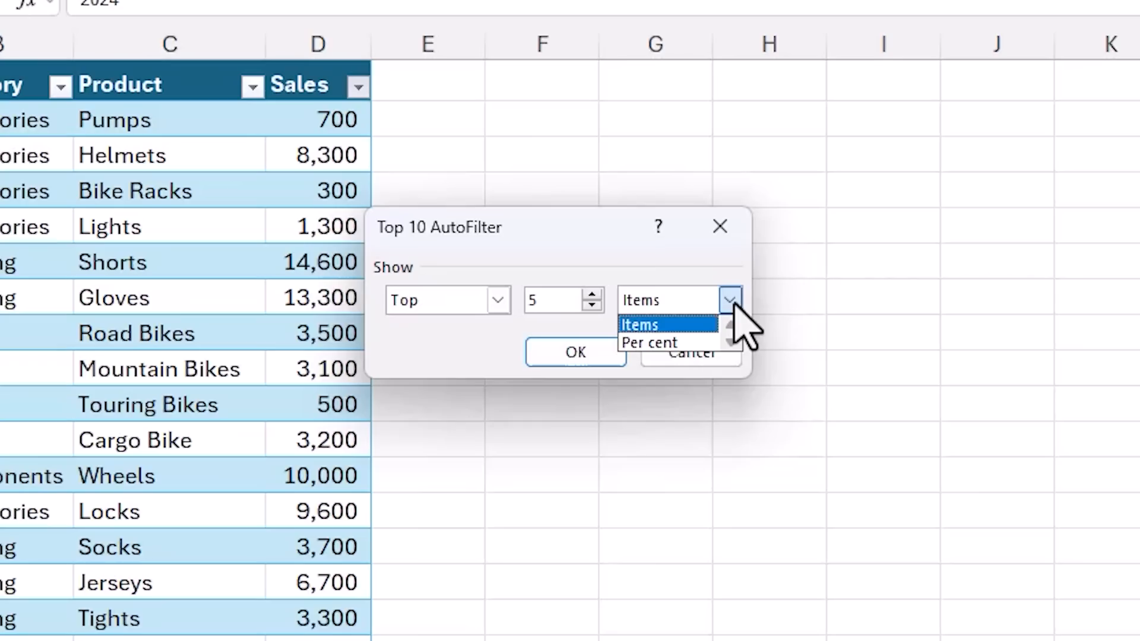
left_click(731, 301)
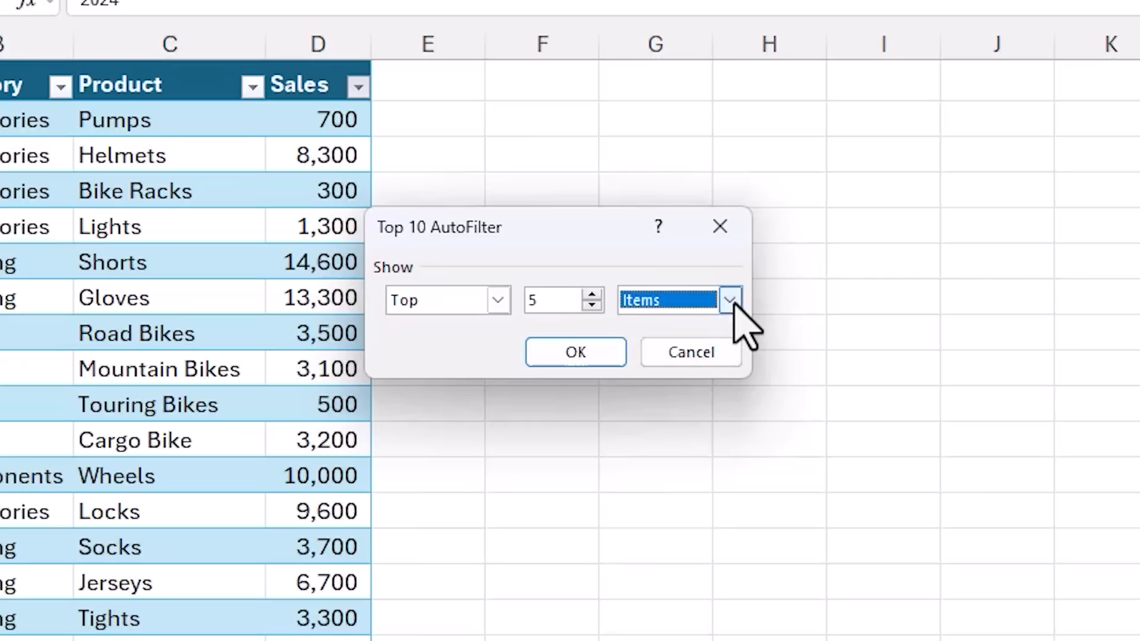
left_click(615, 355)
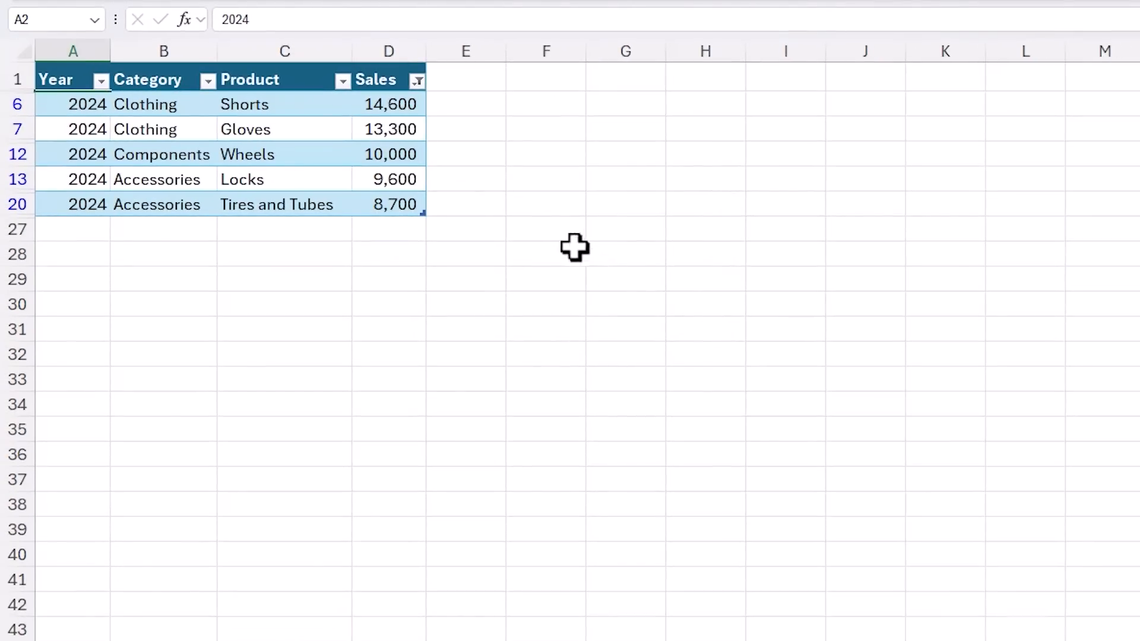
Sort the filtered table by Sales from largest to smallest and clear the table's filter
left_click(418, 81)
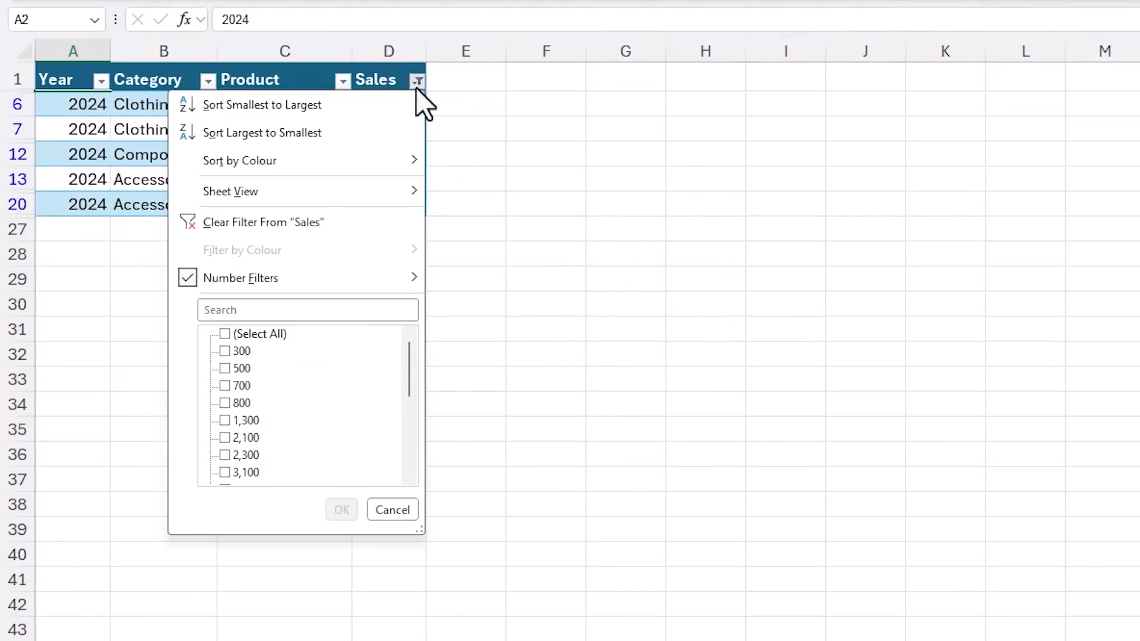
left_click(335, 131)
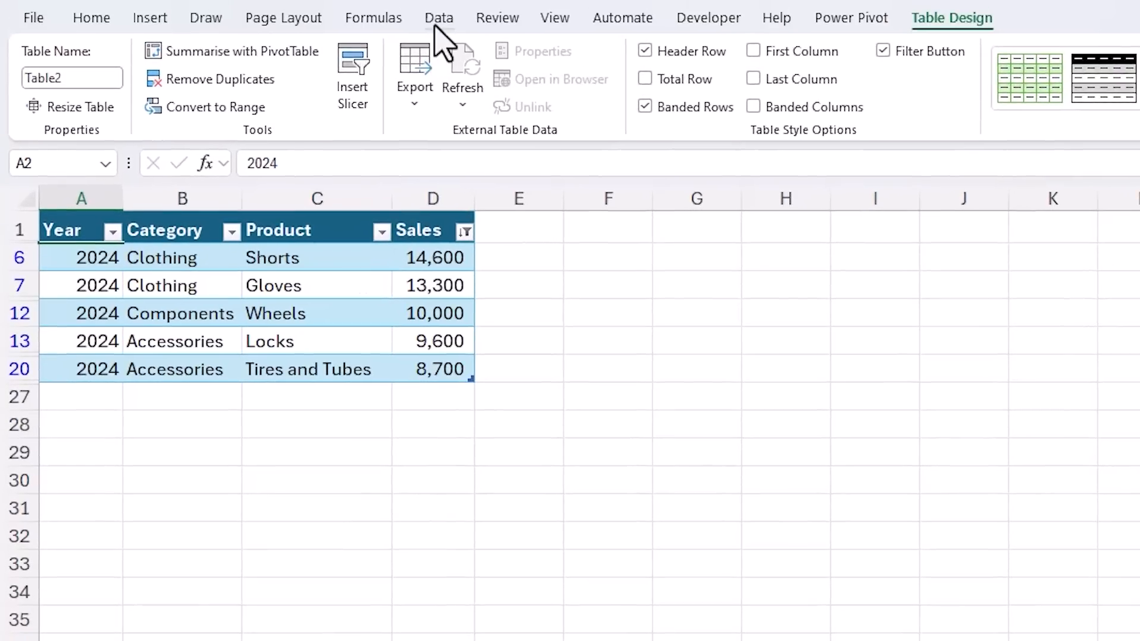
left_click(442, 31)
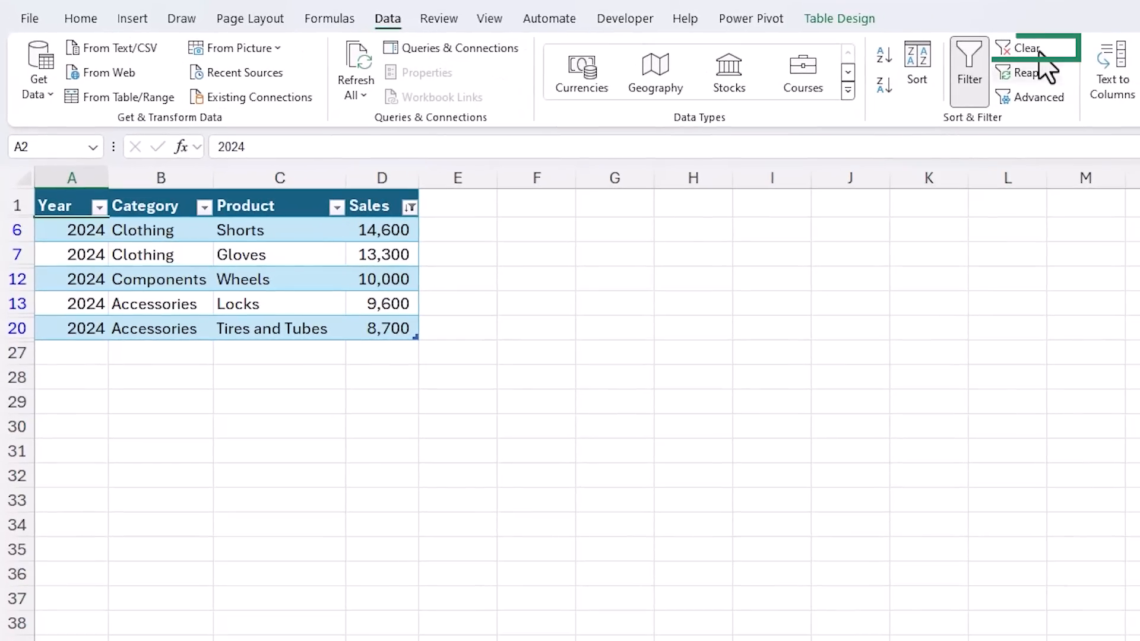
left_click(1040, 51)
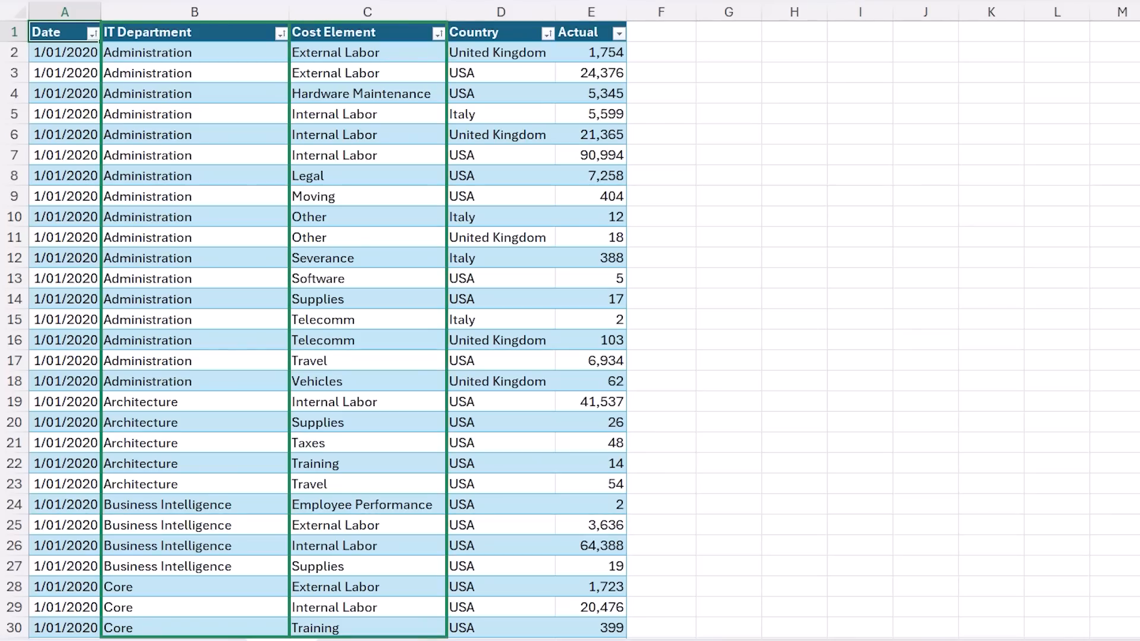
Insert a PivotTable based on the Actual table at cell B2 of the existing Pivots sheet
key("ctrl+Down")
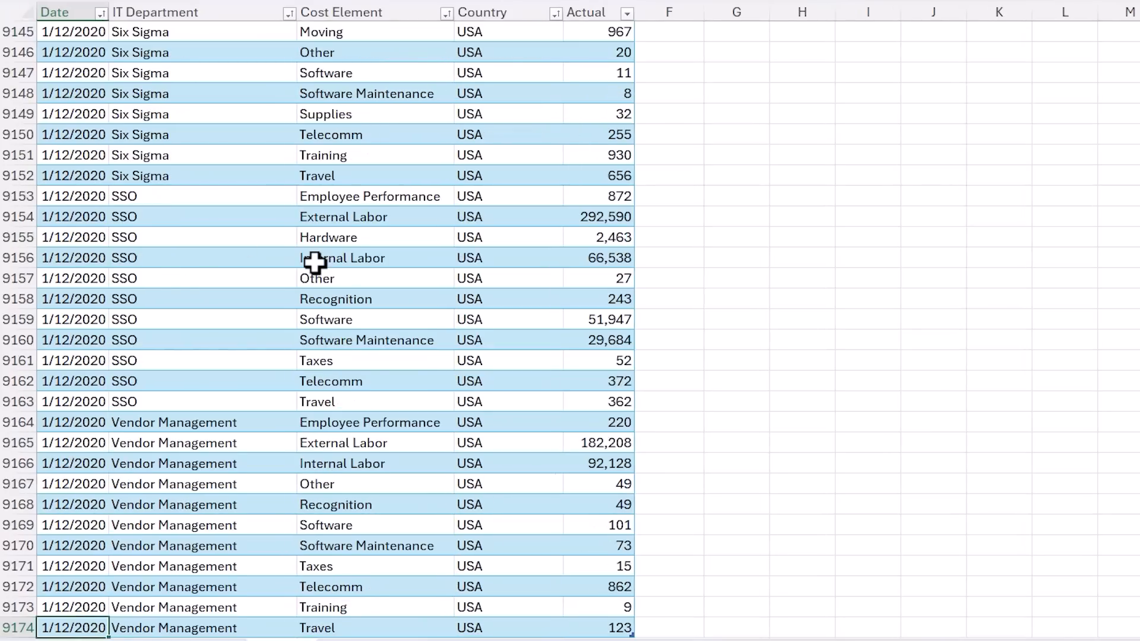
scroll(313, 262, "down", 5)
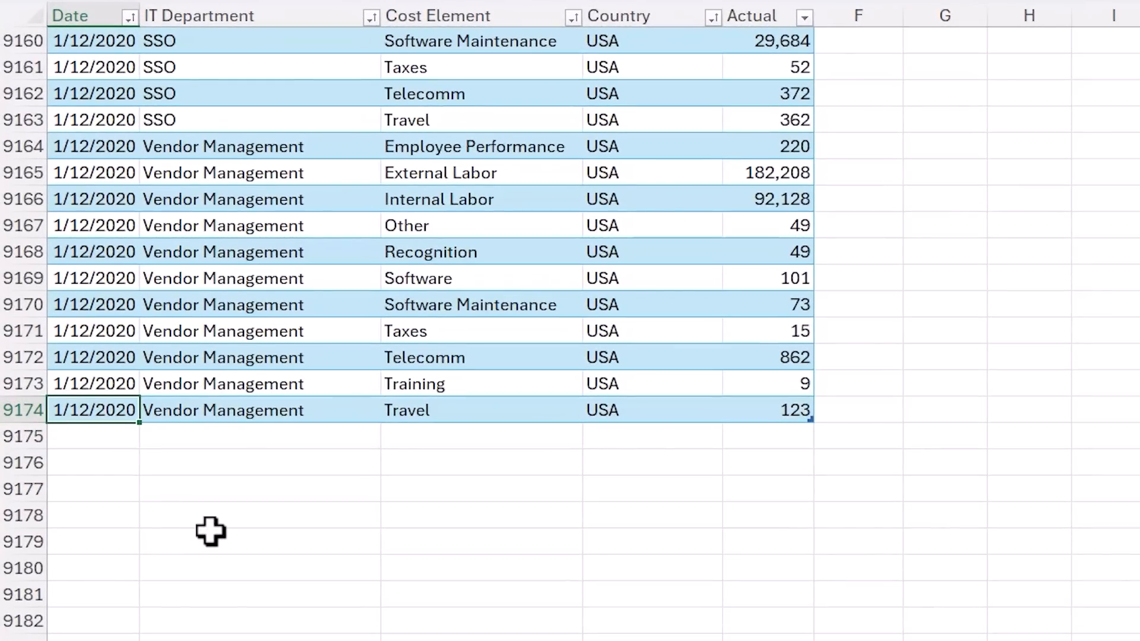
key("ctrl+Up")
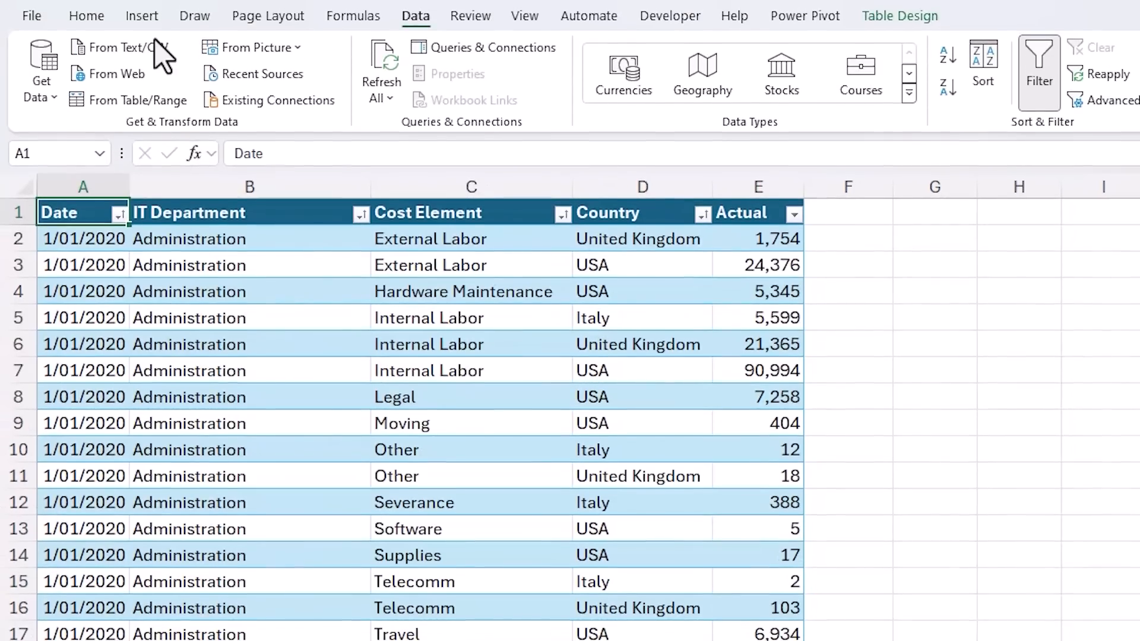
left_click(142, 15)
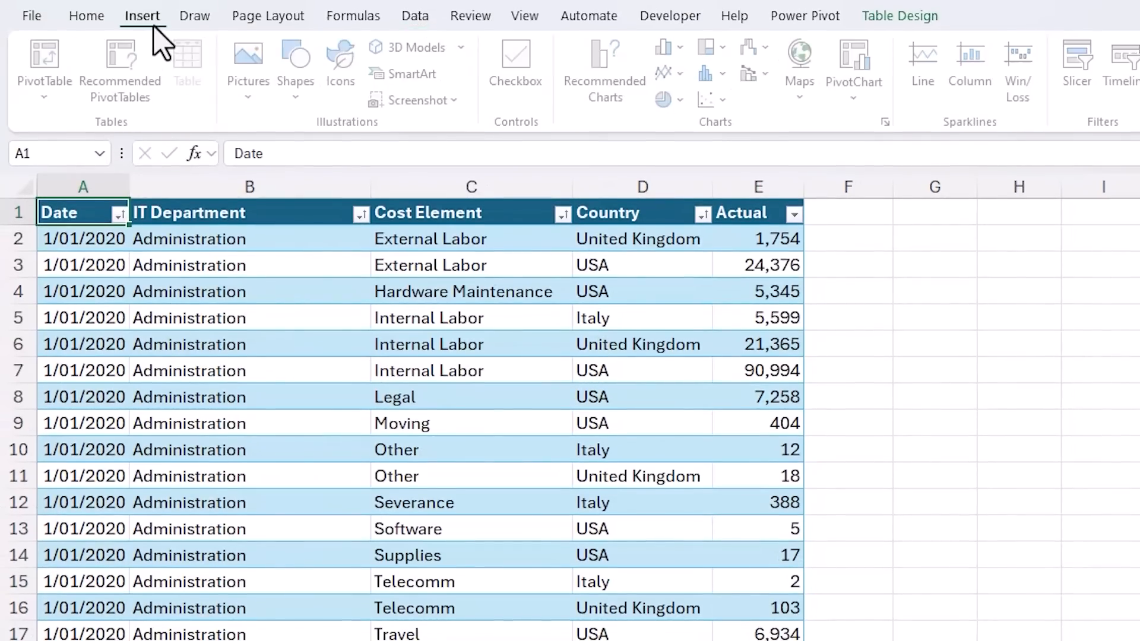
left_click(65, 68)
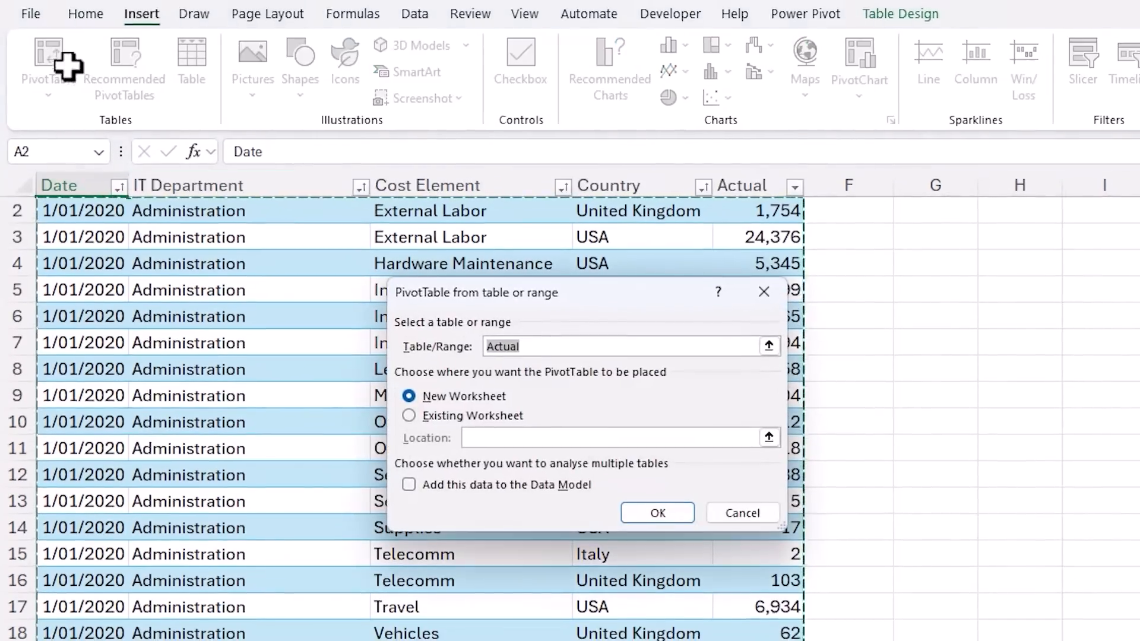
left_click(409, 417)
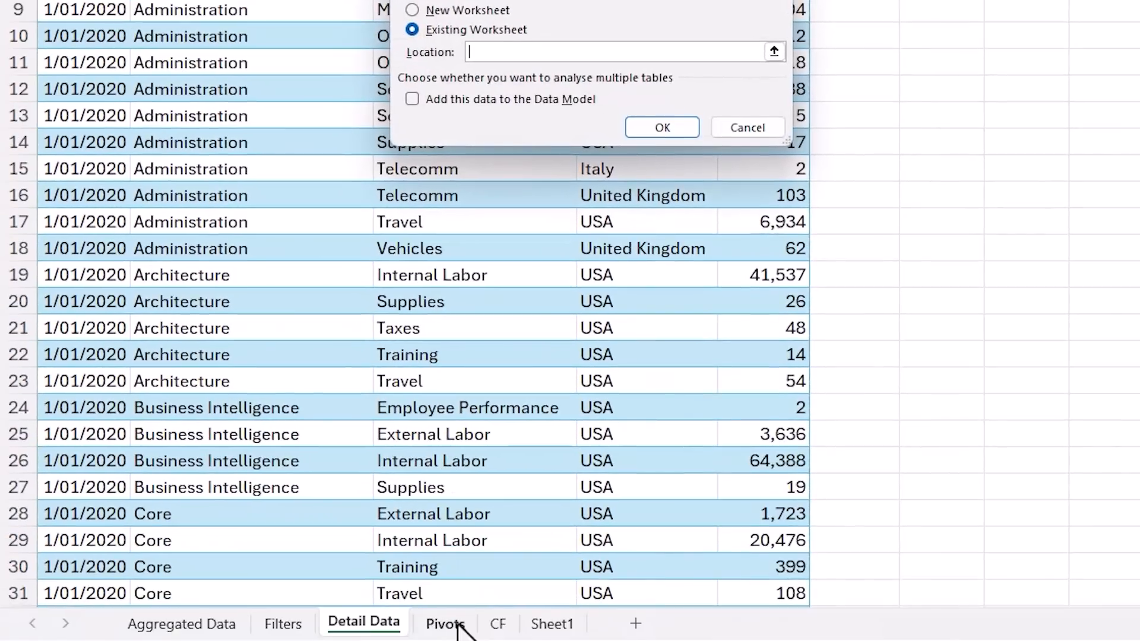
left_click(442, 621)
left_click(152, 91)
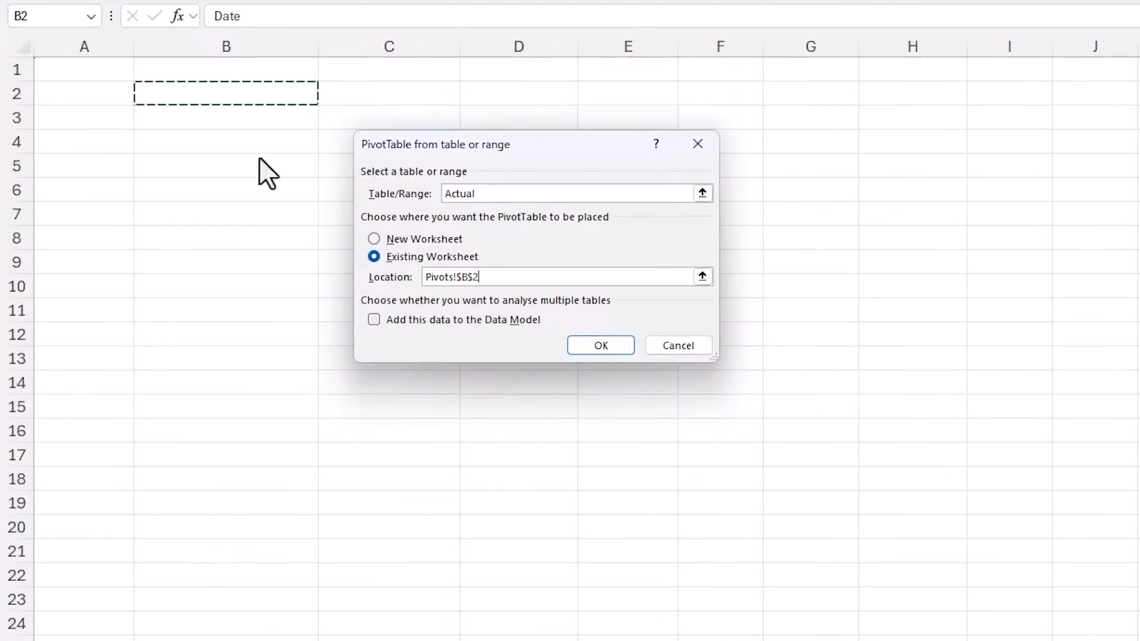
left_click(571, 340)
Summarise Actual by Cost Element rows in the PivotTable, with values formatted as Number, zero decimals and a 1000 separator
left_click_drag(729, 298, 920, 518)
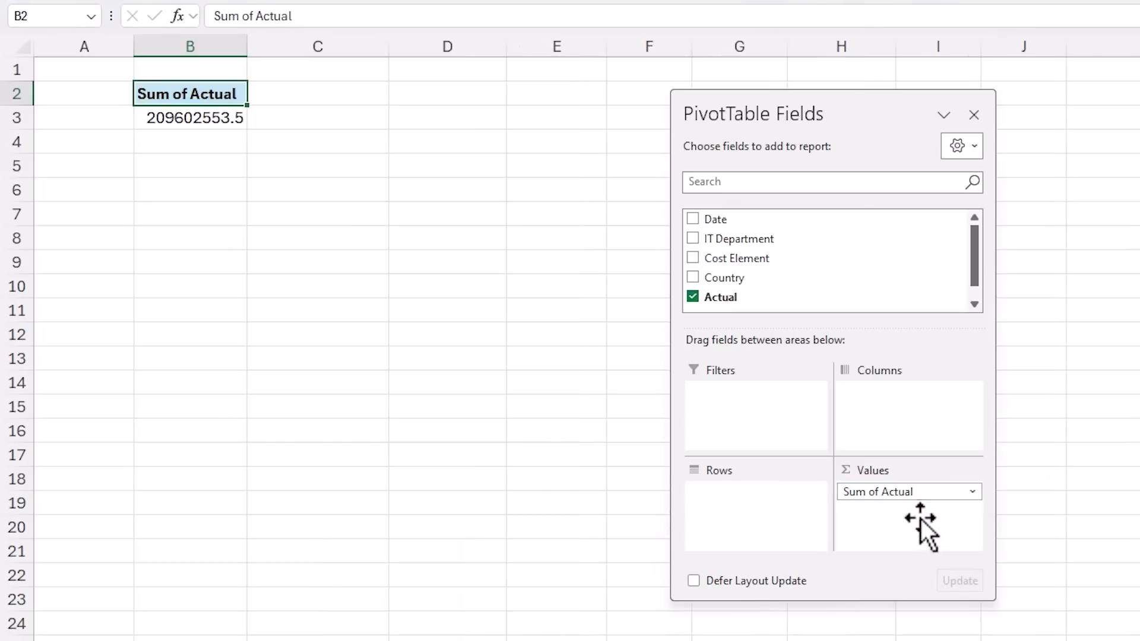
left_click_drag(735, 265, 736, 496)
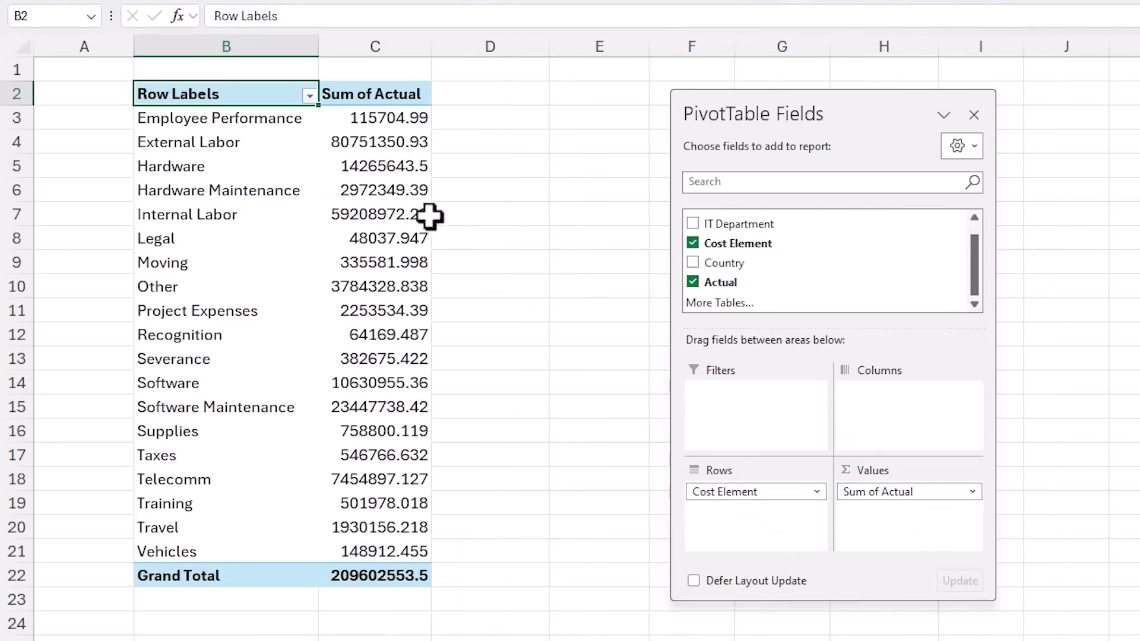
right_click(380, 169)
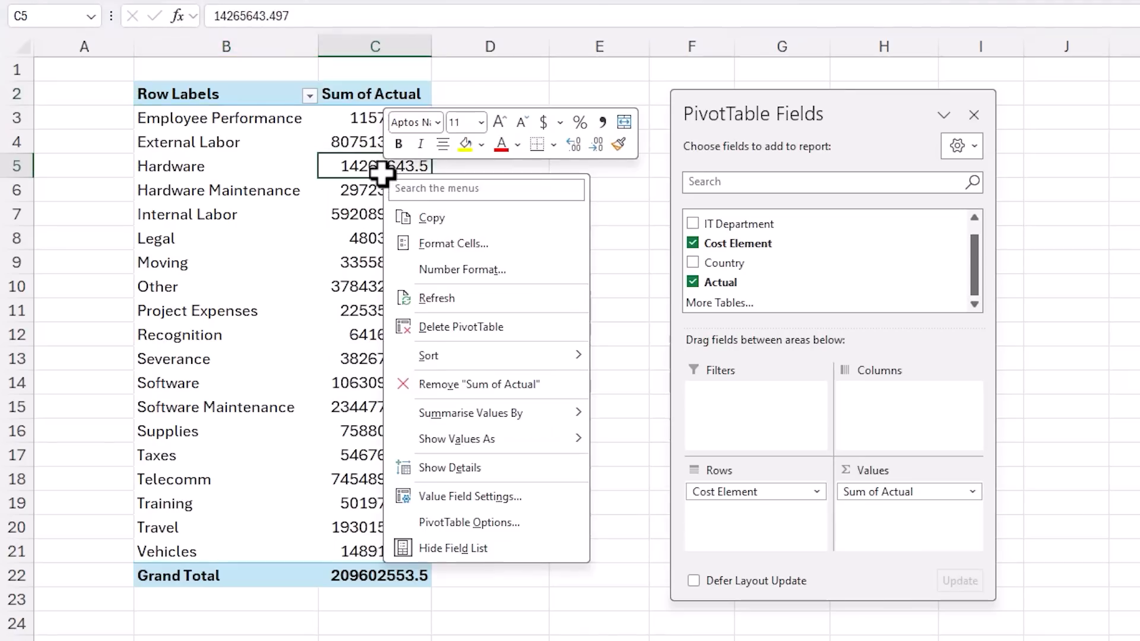
left_click(526, 270)
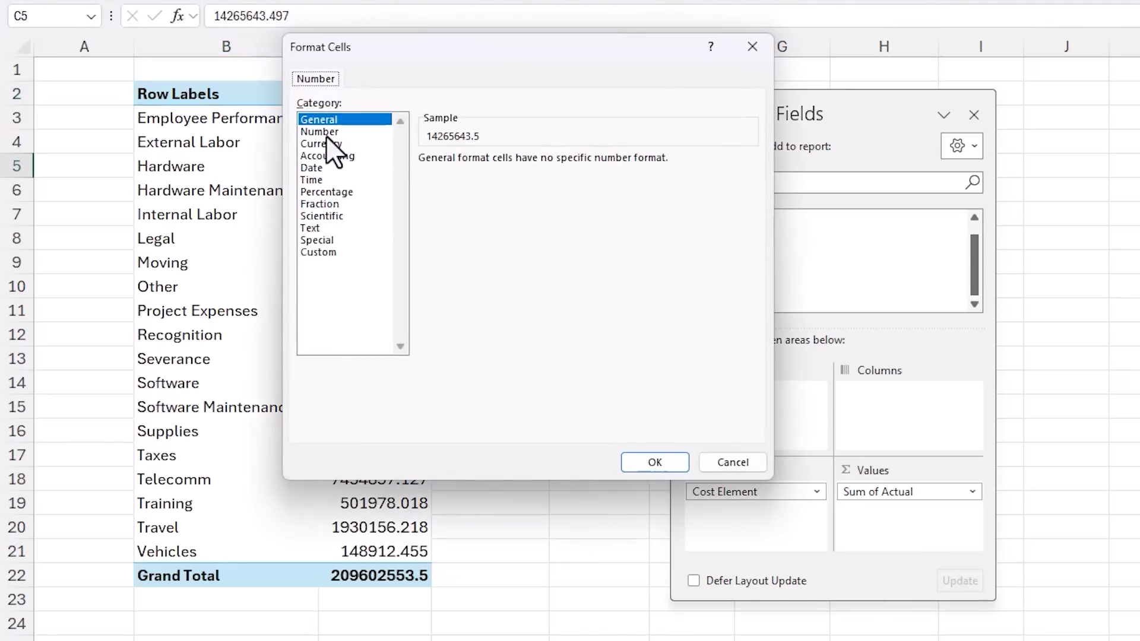
left_click(326, 134)
left_click(421, 182)
double_click(543, 165)
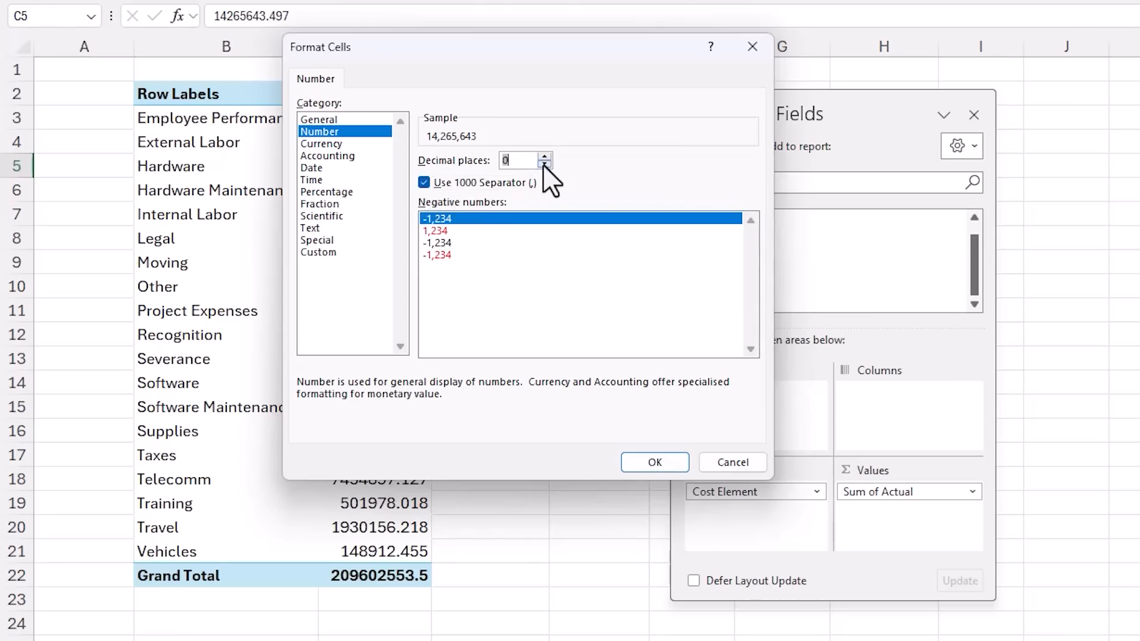
left_click(640, 464)
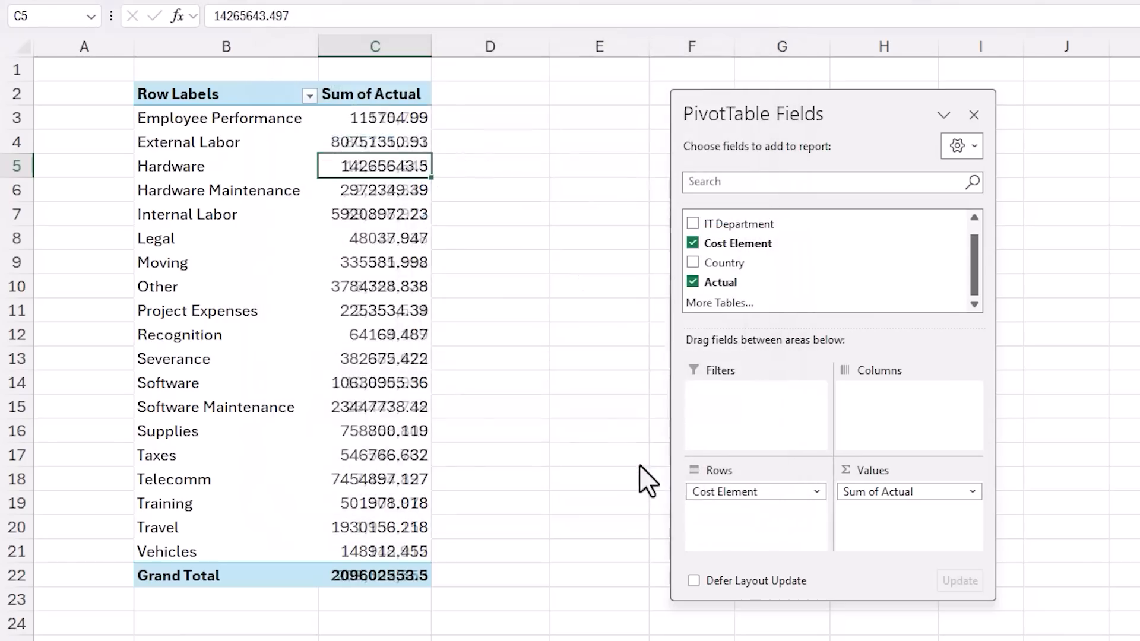
Sort the PivotTable's cost elements by Sum of Actual from largest to smallest
right_click(376, 166)
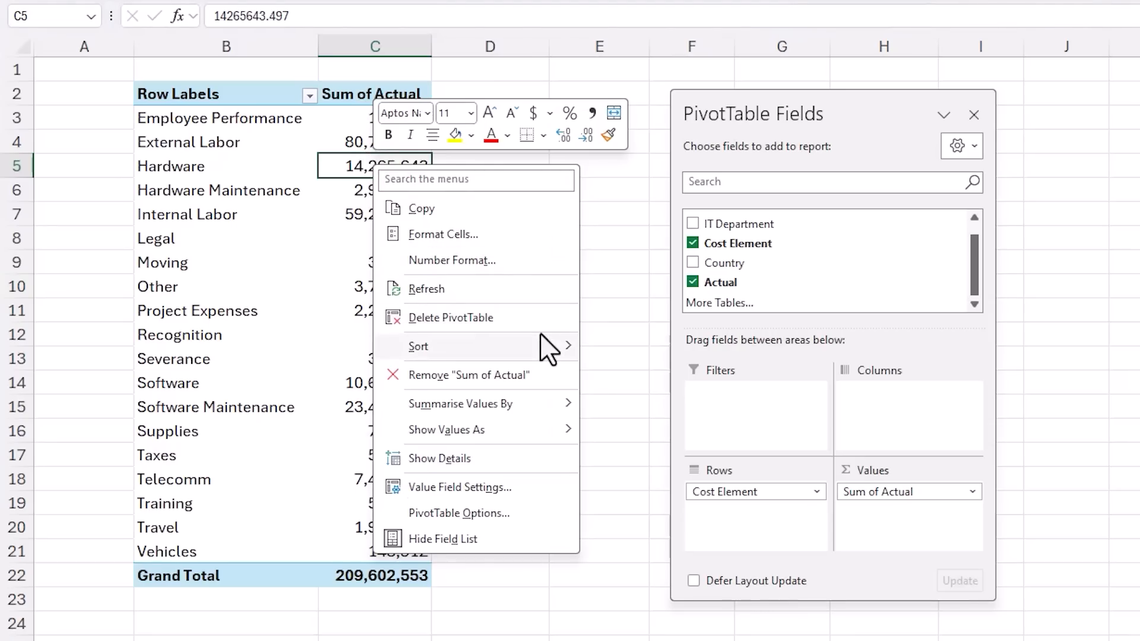
mouse_move(540, 333)
left_click(618, 374)
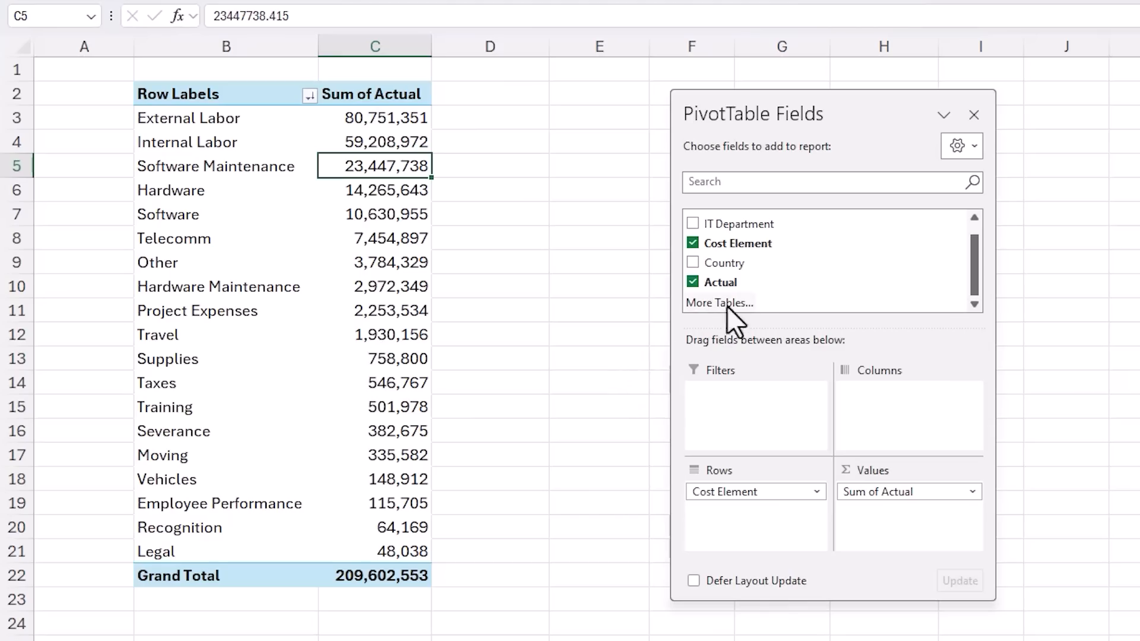
Add Actual as a second value field shown as % Running Total In Cost Element, and select the External Labor to Hardware rows
left_click_drag(757, 284, 878, 513)
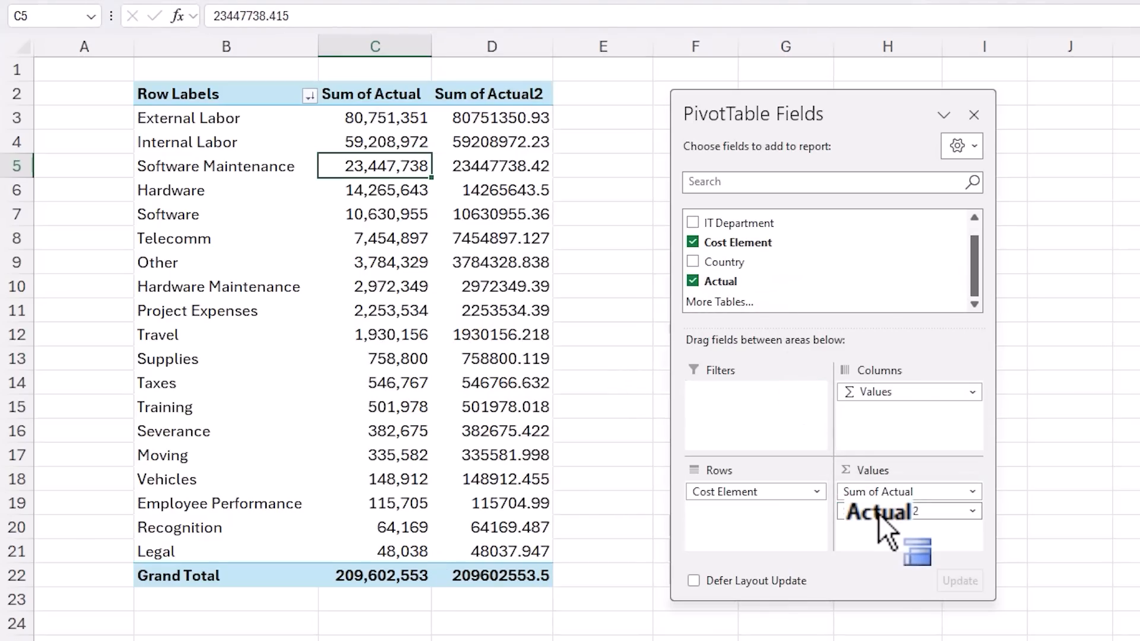
left_click(470, 168)
right_click(469, 168)
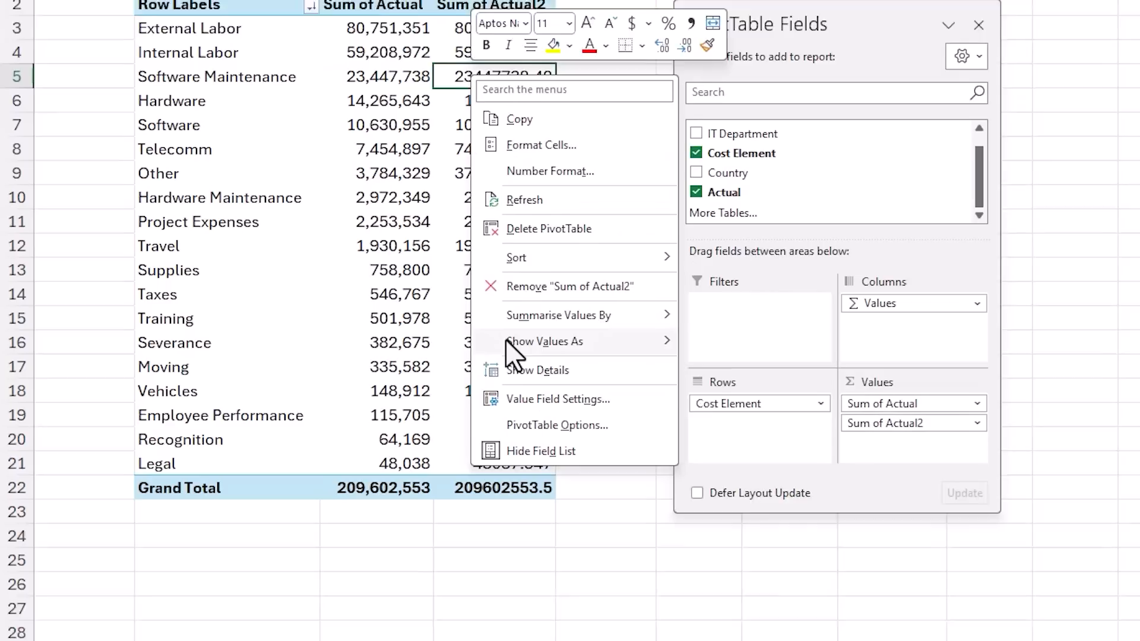
mouse_move(506, 430)
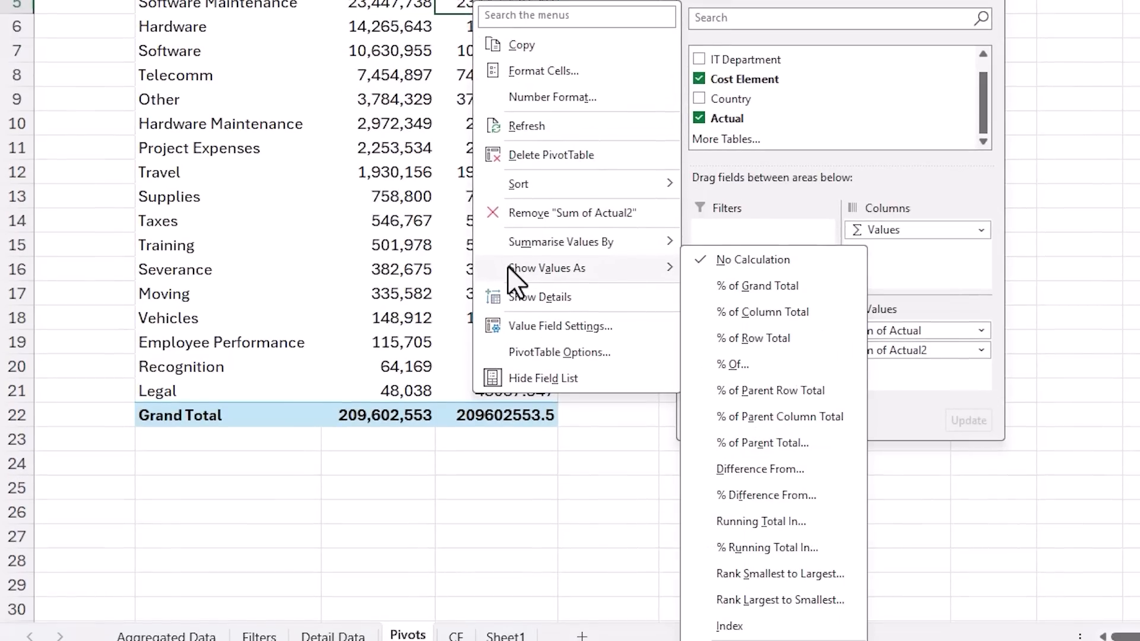
left_click(695, 551)
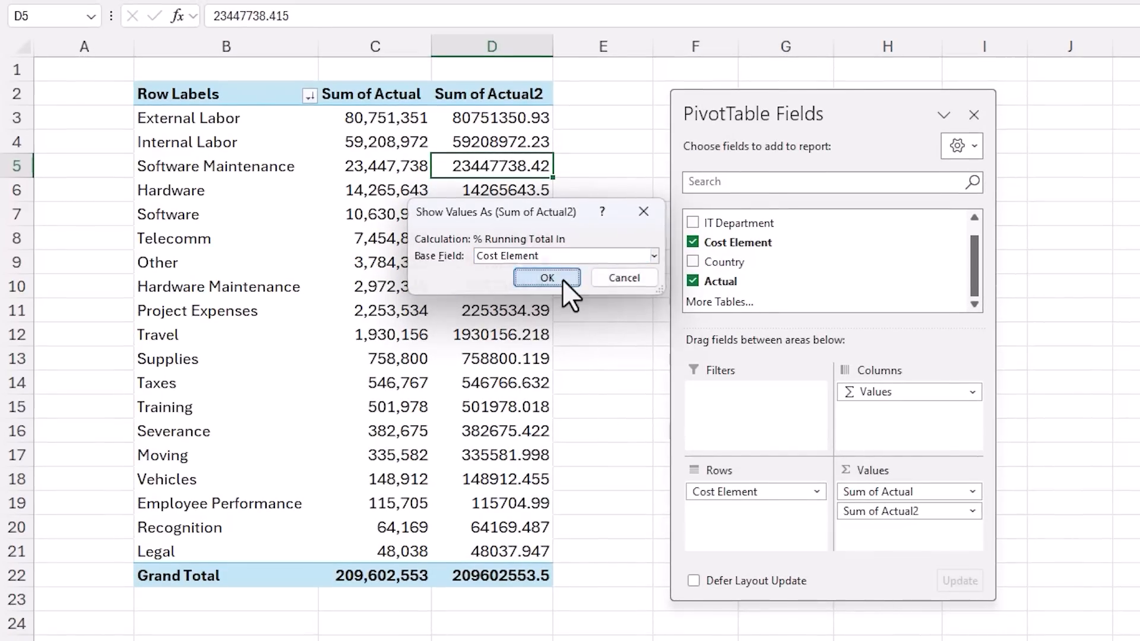
left_click(546, 278)
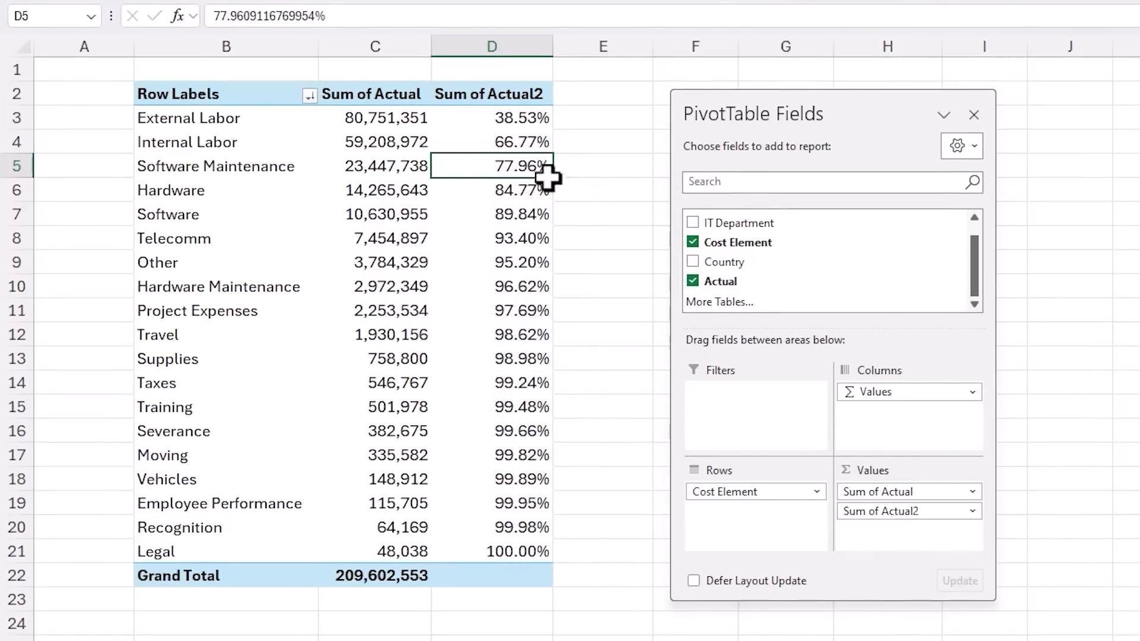
left_click_drag(247, 188, 550, 172)
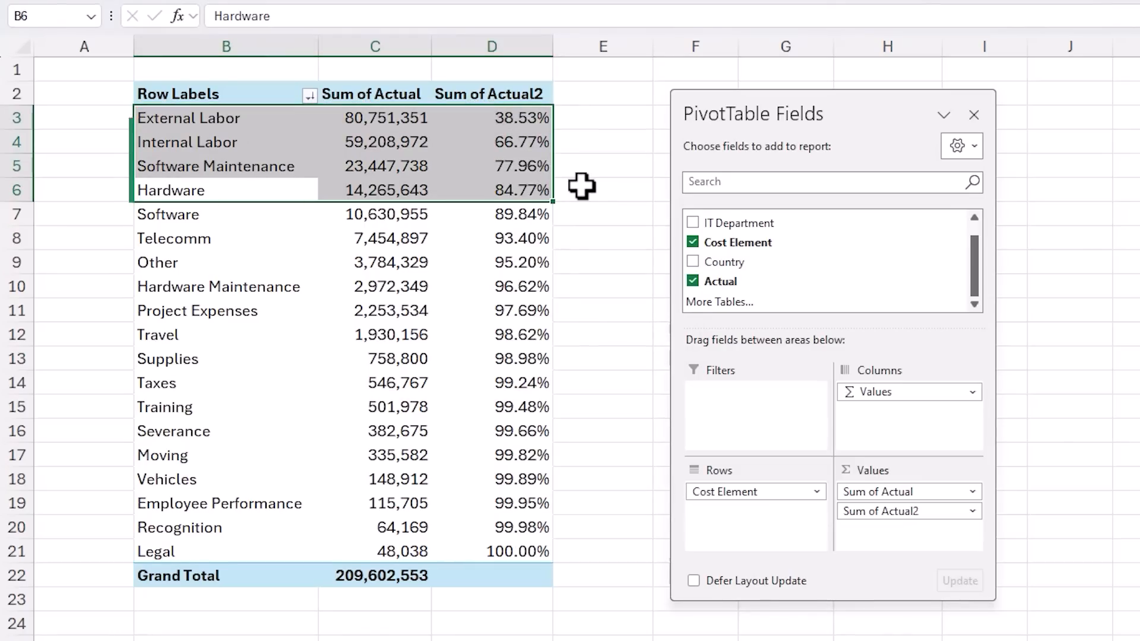
left_click(212, 171)
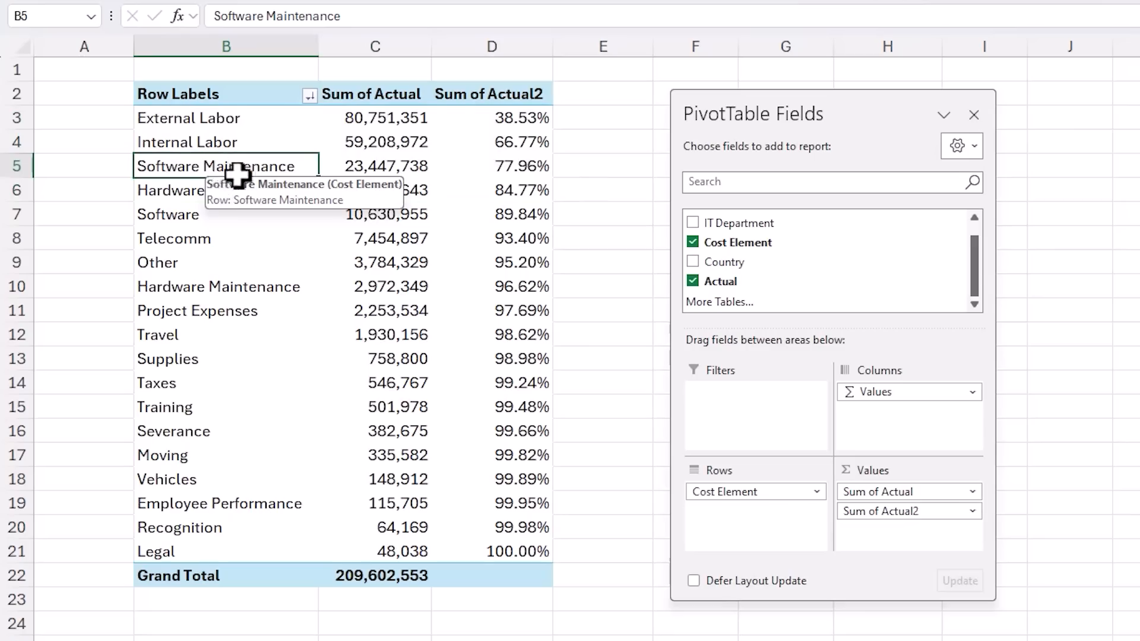
Add Country above Cost Element in the PivotTable rows, and select the top three Austria rows and top two Belgium rows
left_click_drag(739, 282, 770, 490)
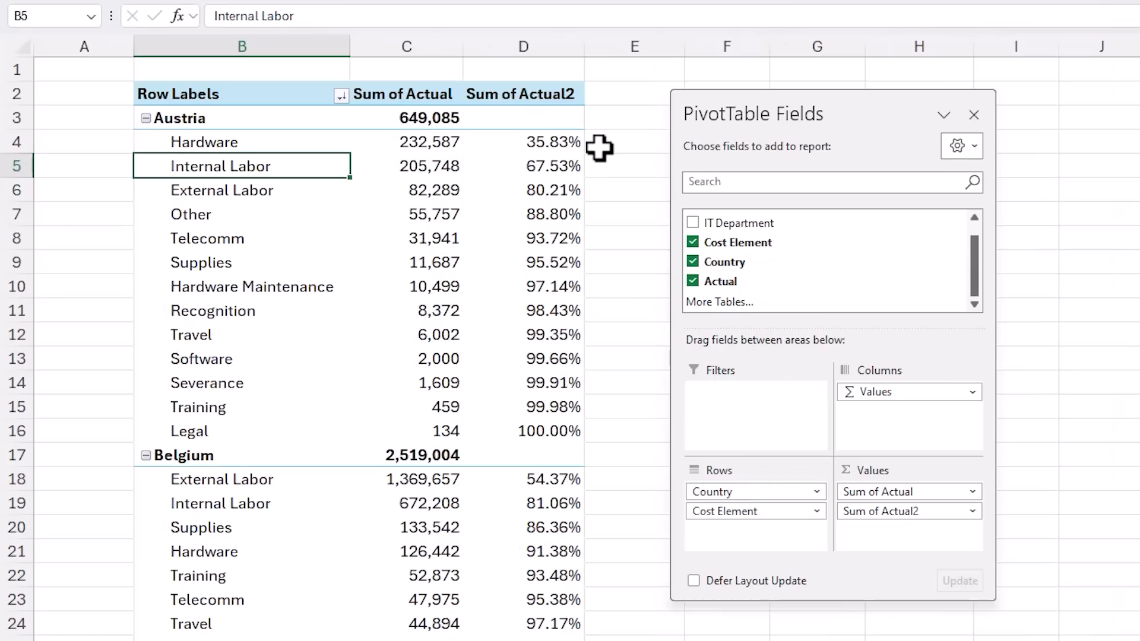
left_click_drag(309, 146, 604, 197)
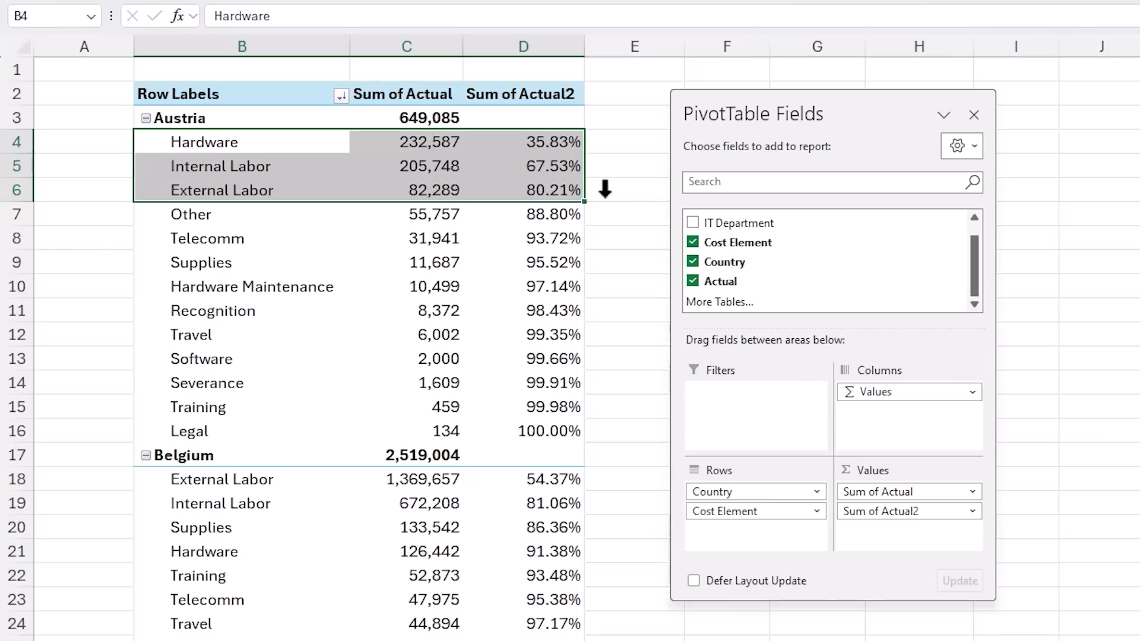
left_click_drag(272, 481, 583, 500)
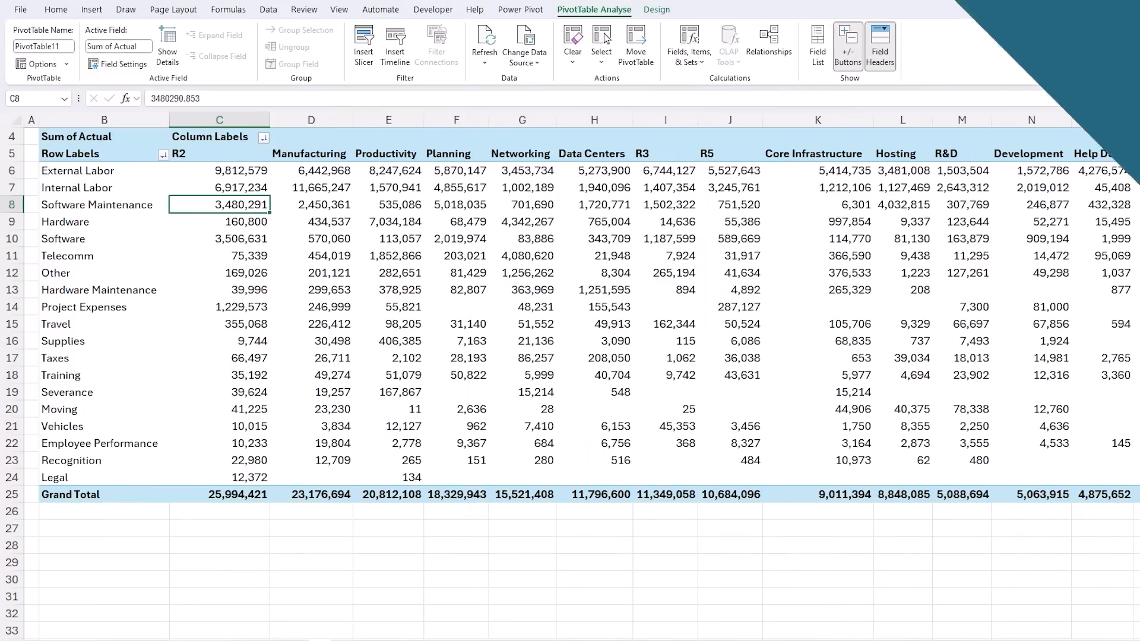
Apply the Red - Yellow - Green Colour Scale to the External Labor value for R2 in cell C6 of the IT department PivotTable
scroll(393, 315, "right", 10)
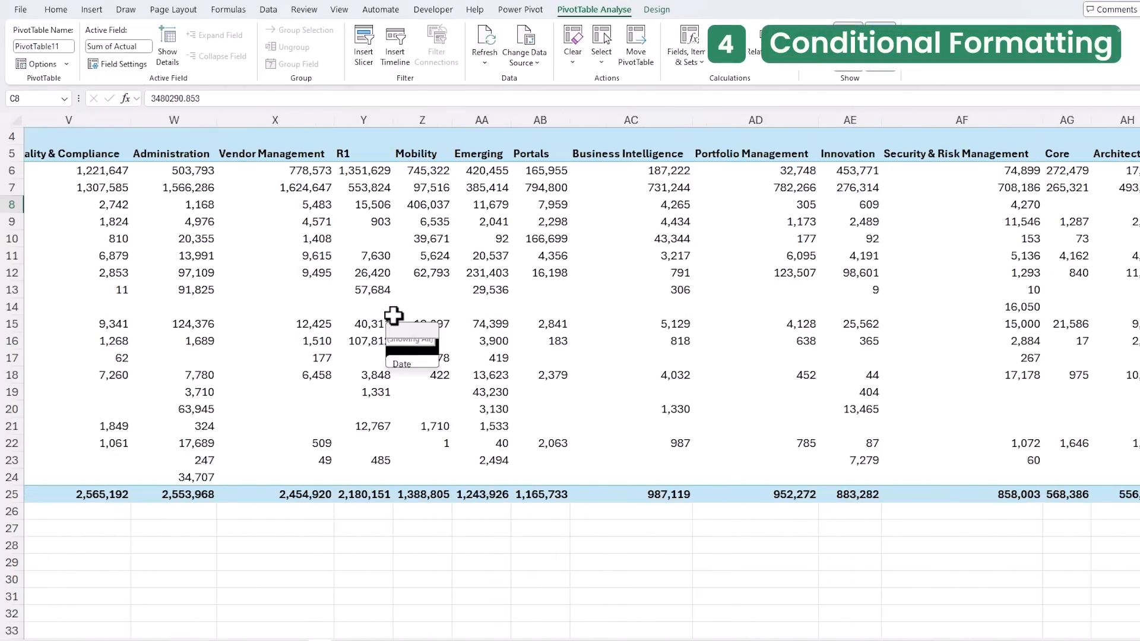
scroll(393, 316, "right", 3)
scroll(392, 315, "right", 2)
scroll(393, 315, "left", 15)
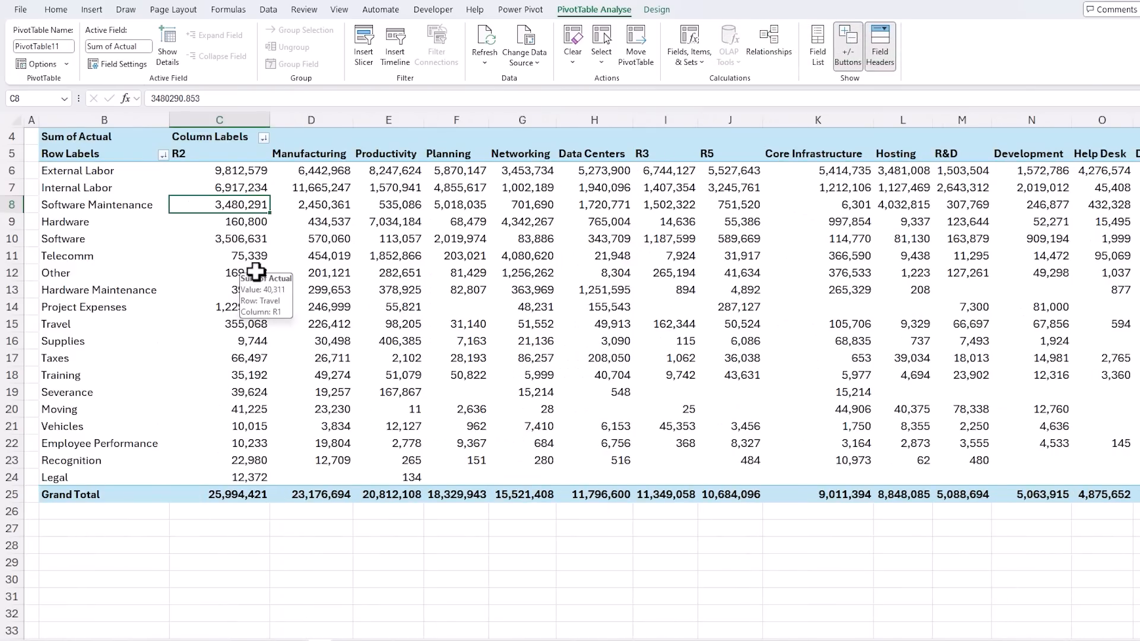
left_click(240, 171)
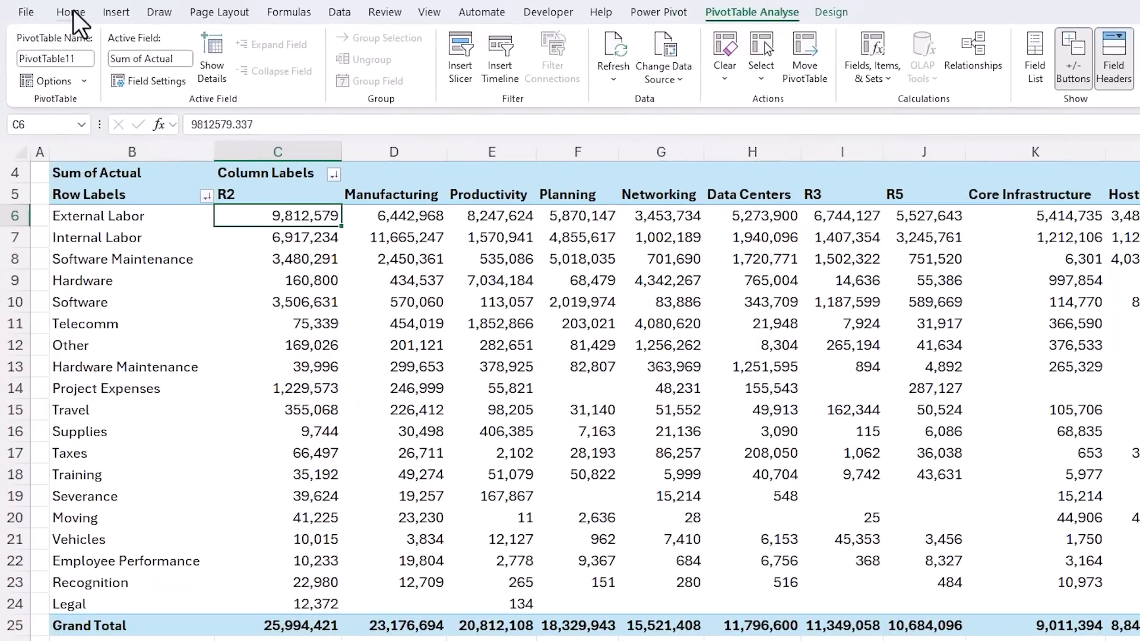
left_click(55, 10)
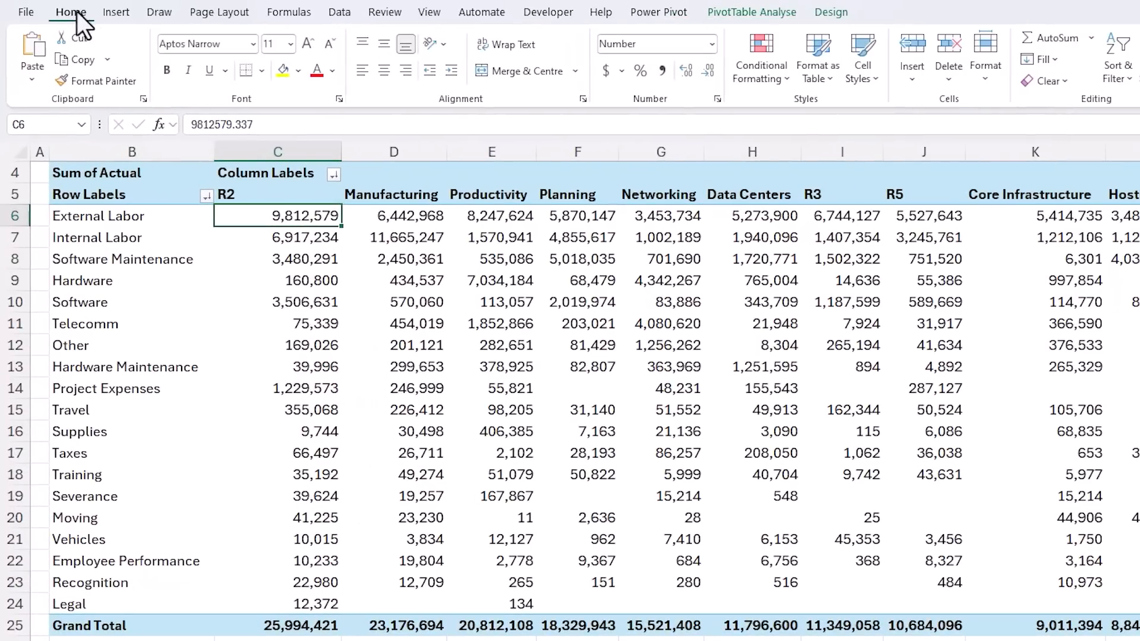
left_click(754, 83)
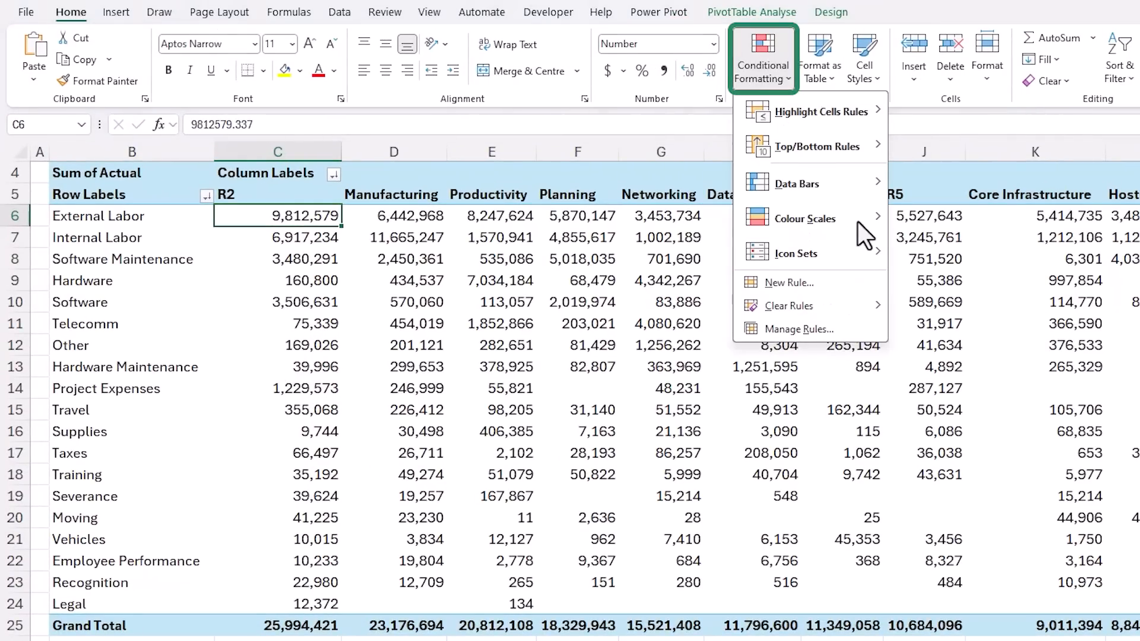
mouse_move(859, 224)
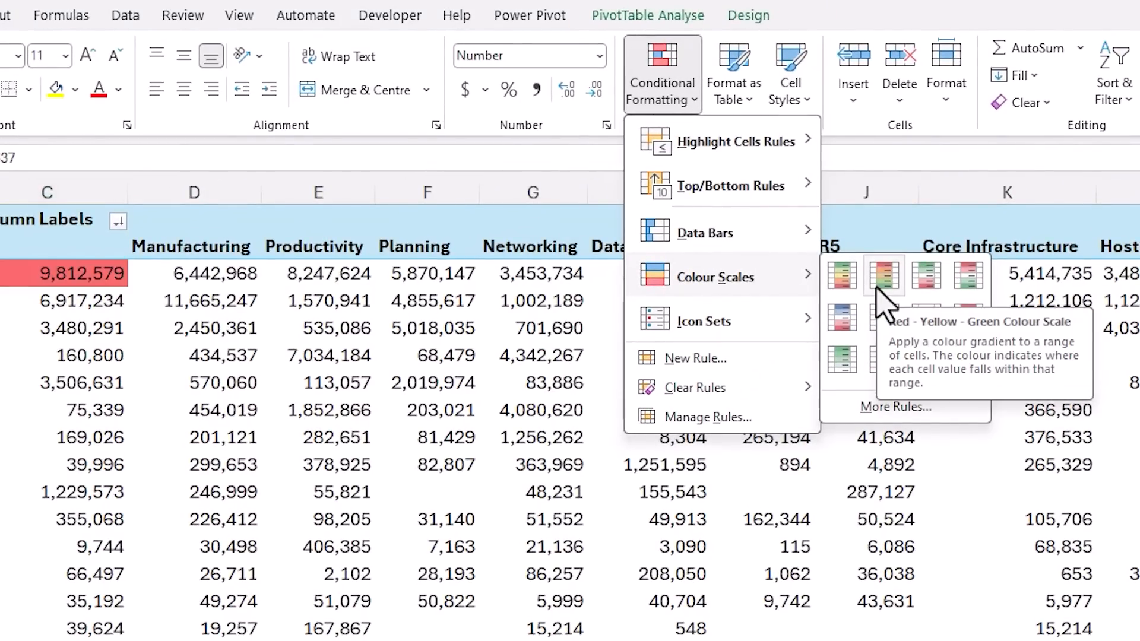
left_click(882, 291)
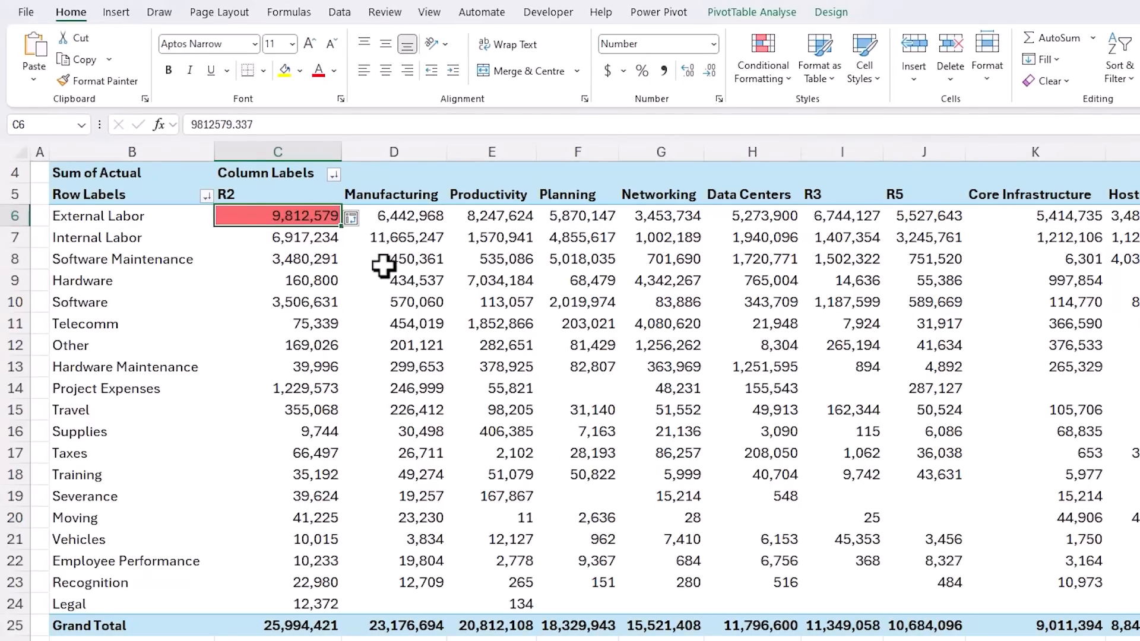
Extend the colour scale in C6 to all cells showing "Sum of Actual" values for "Cost Element" and "IT Department"
mouse_move(383, 266)
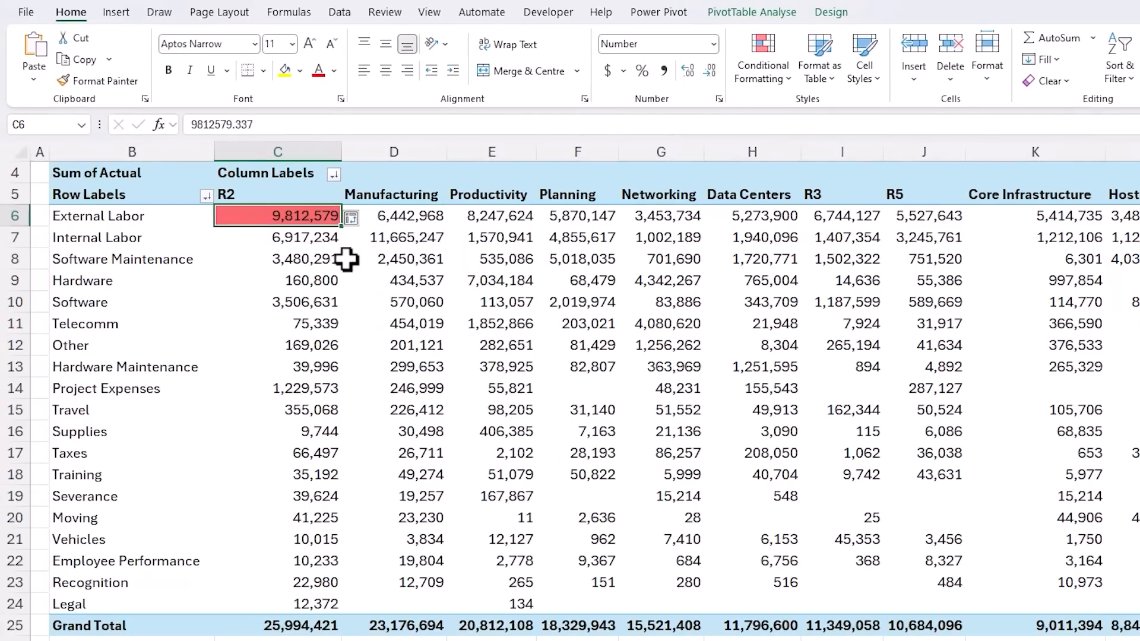
mouse_move(347, 259)
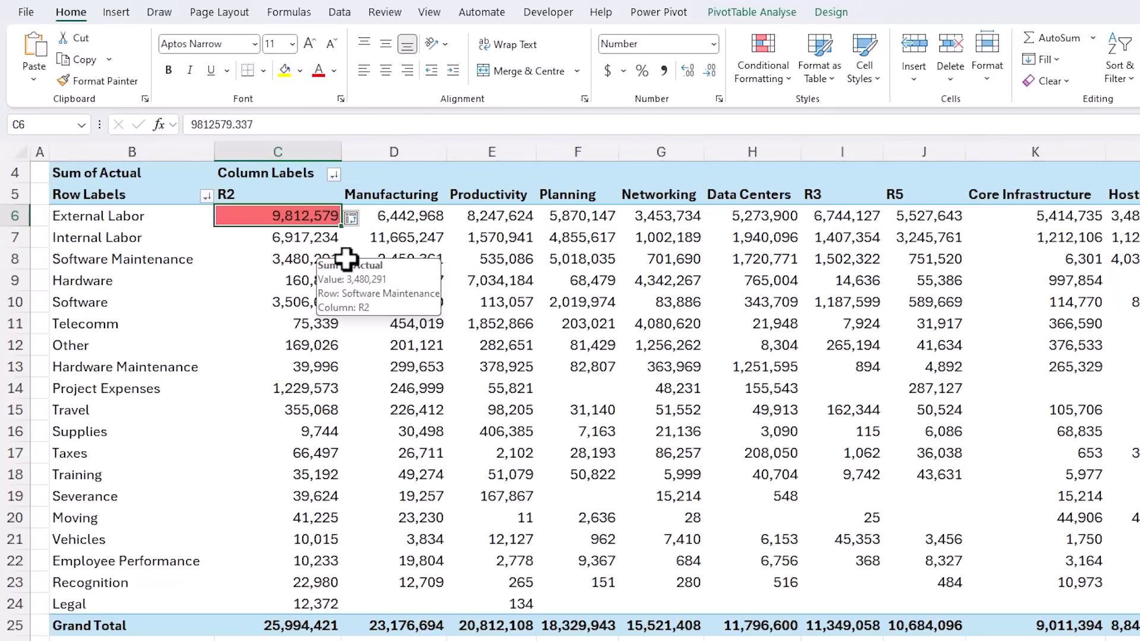
left_click(354, 218)
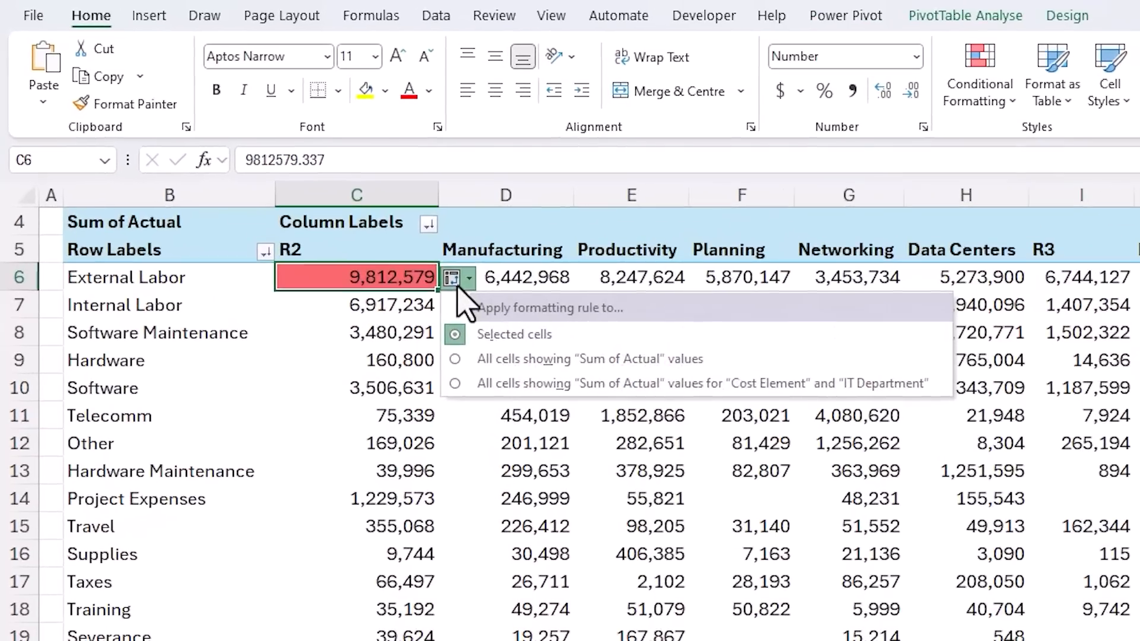
left_click(454, 384)
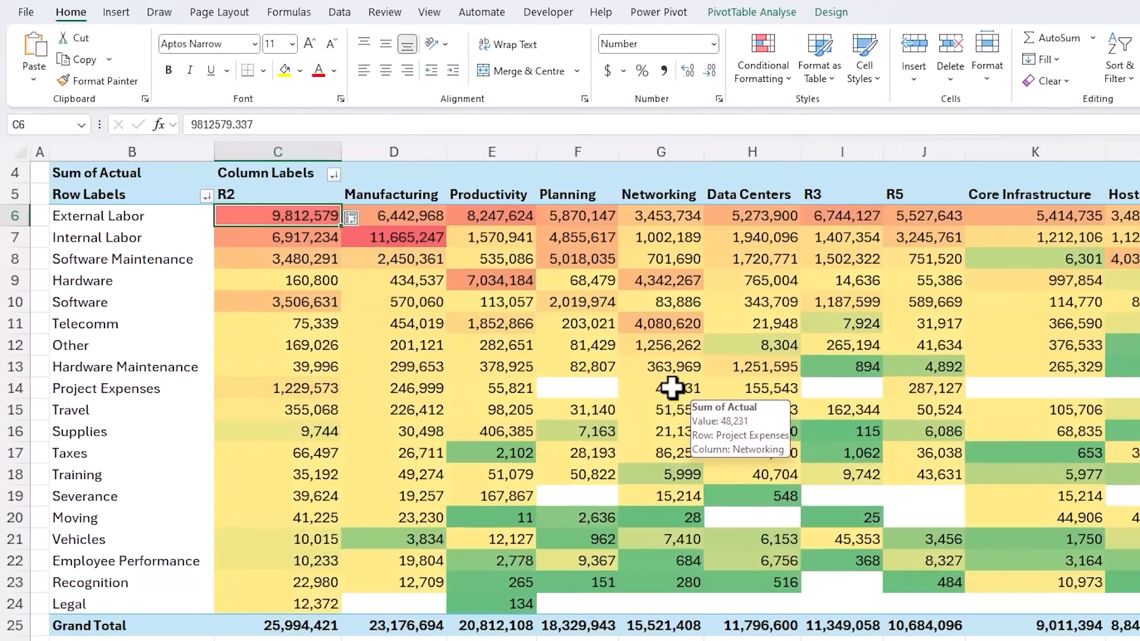
scroll(671, 388, "right", 3)
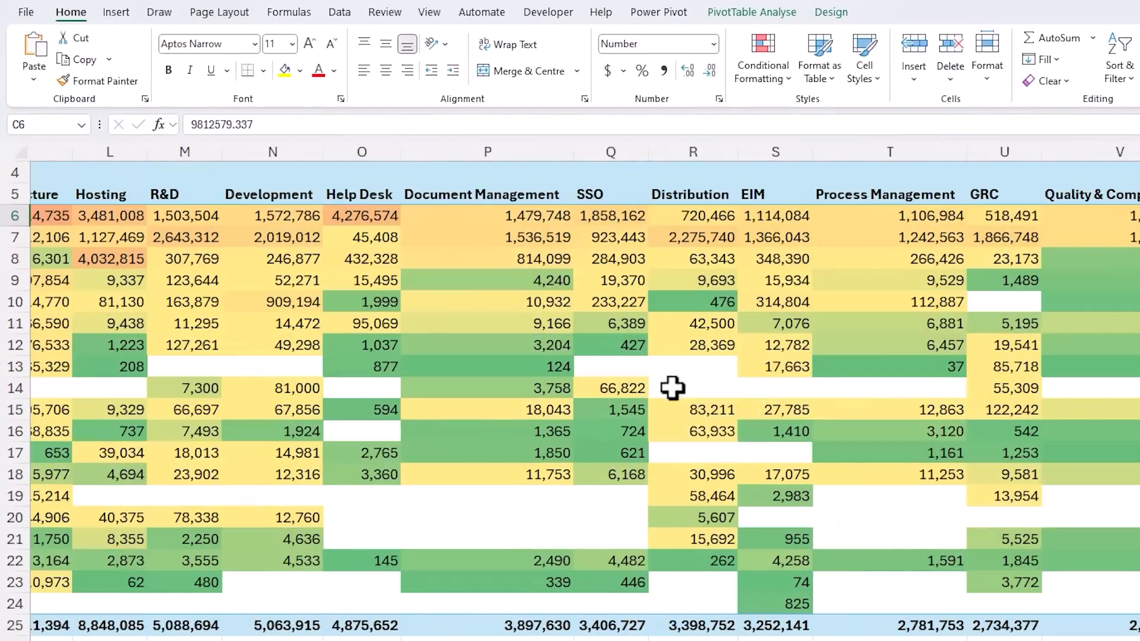
scroll(671, 388, "left", 4)
scroll(671, 388, "left", 2)
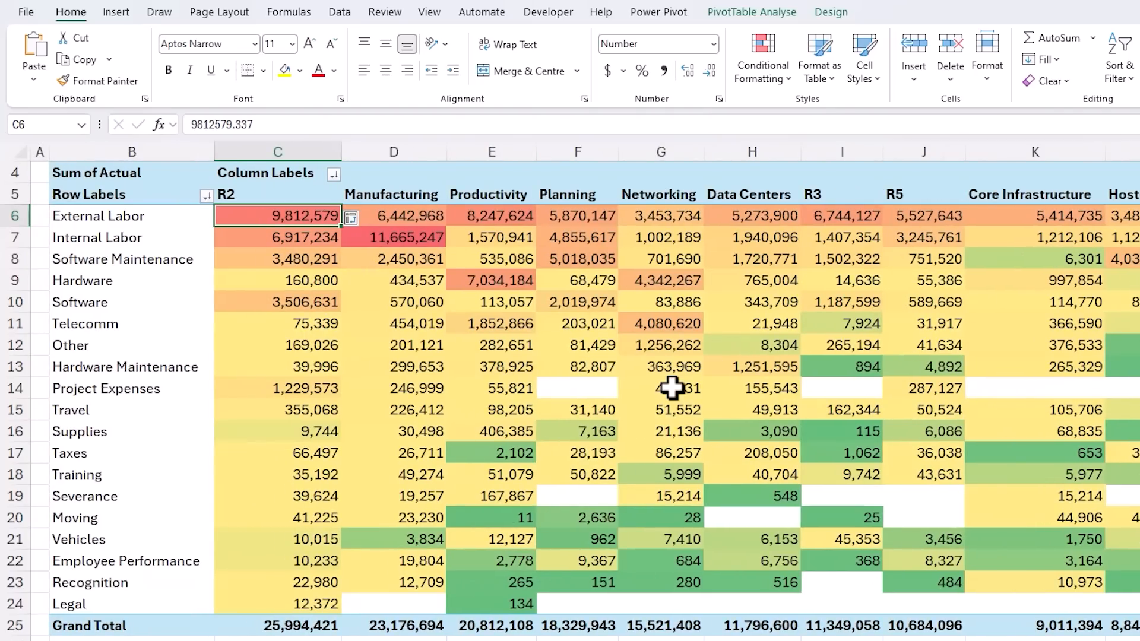
Select the Hardware value for Productivity in E9, and clear the conditional formatting rules from the PivotTable
left_click(501, 283)
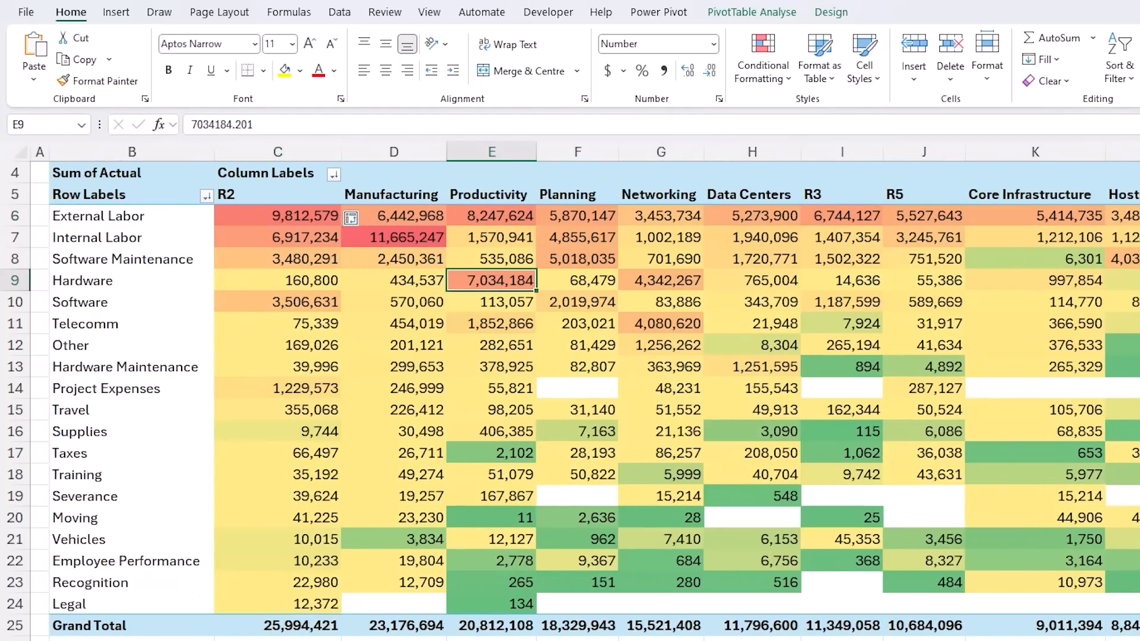
left_click(771, 80)
mouse_move(765, 298)
left_click(901, 327)
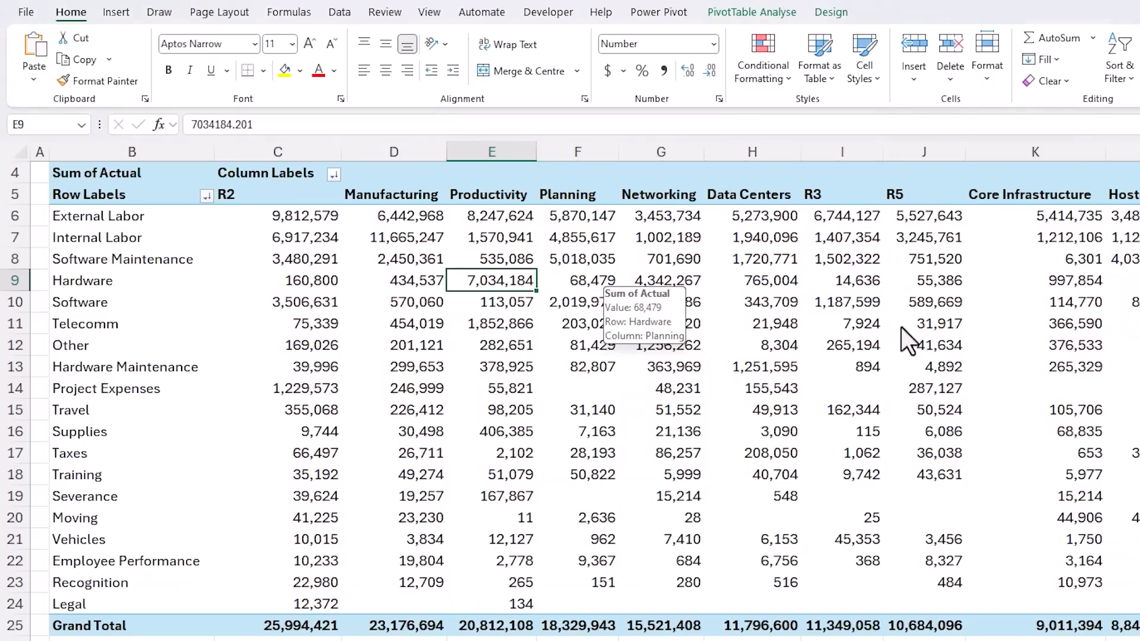
Highlight the top 20% in Light Red Fill with Dark Red Text, applied to all "Sum of Actual" values for "Cost Element" and "IT Department"
left_click(746, 80)
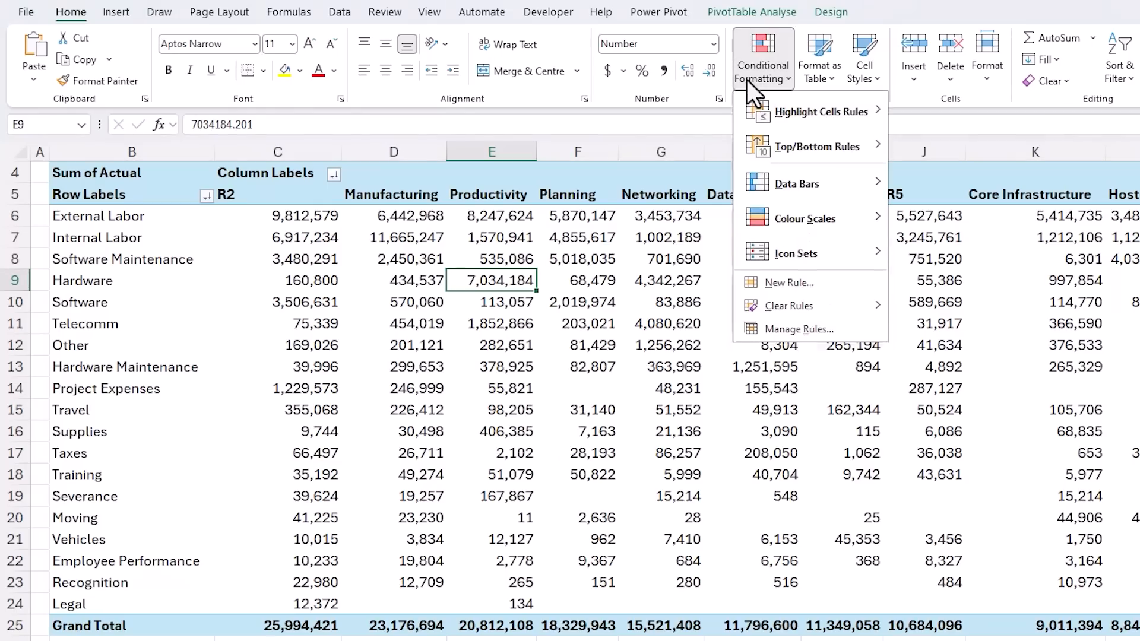
mouse_move(735, 139)
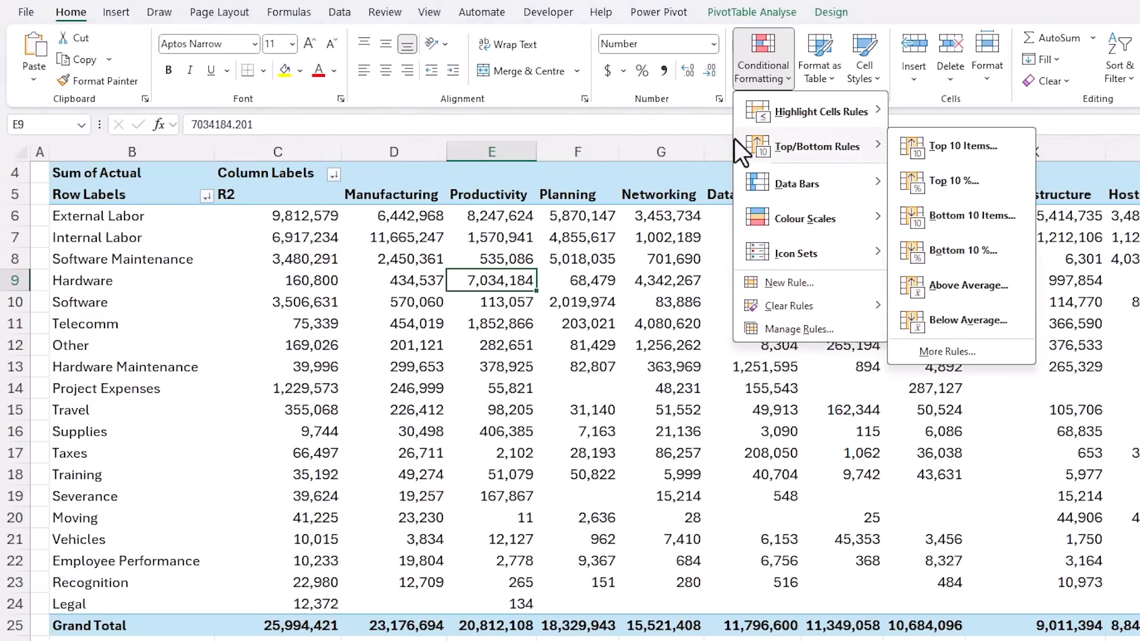
left_click(898, 180)
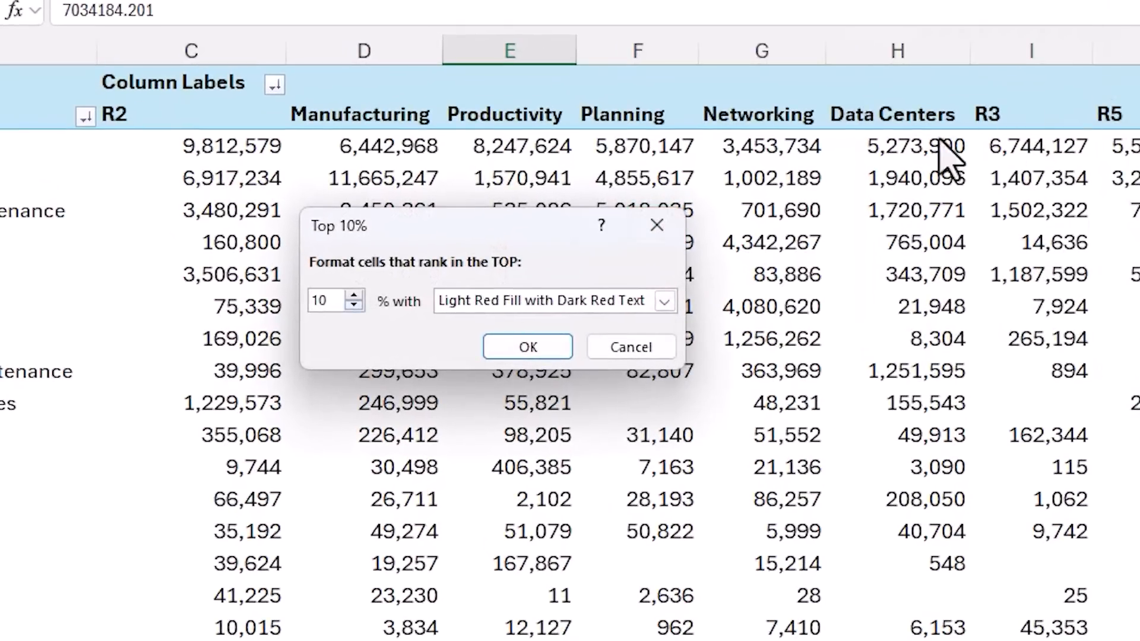
double_click(326, 301)
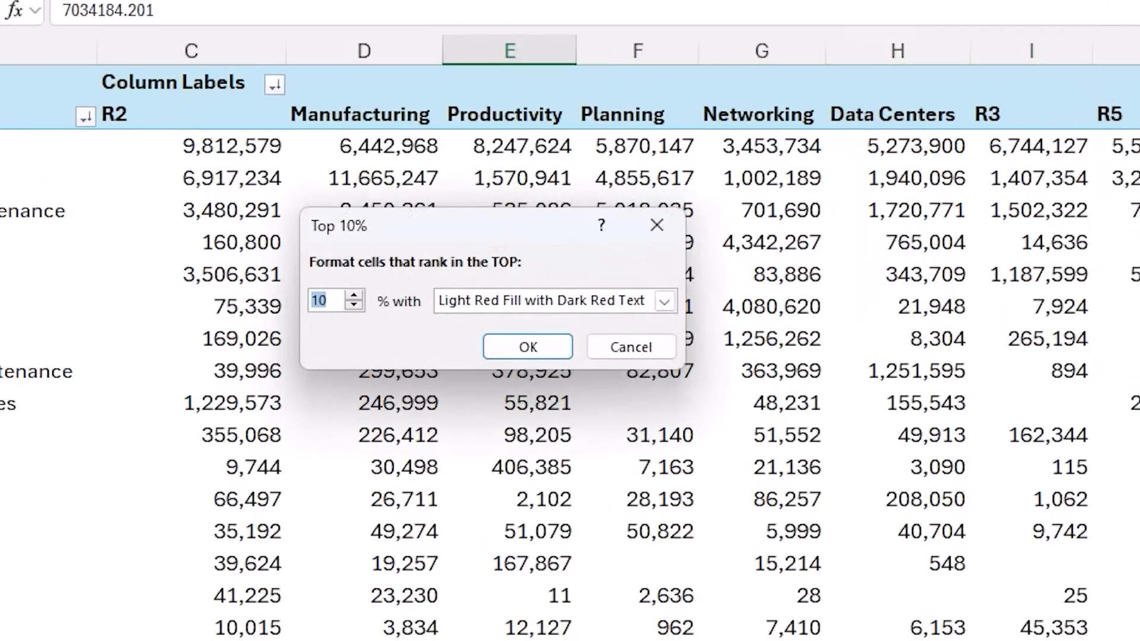
type("20")
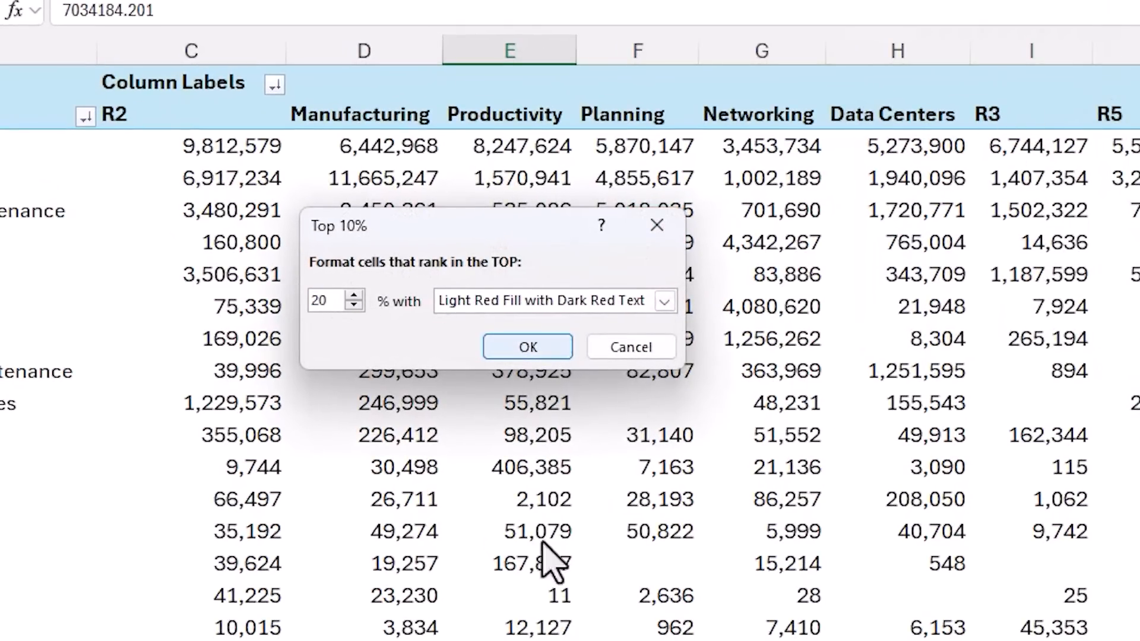
left_click(664, 301)
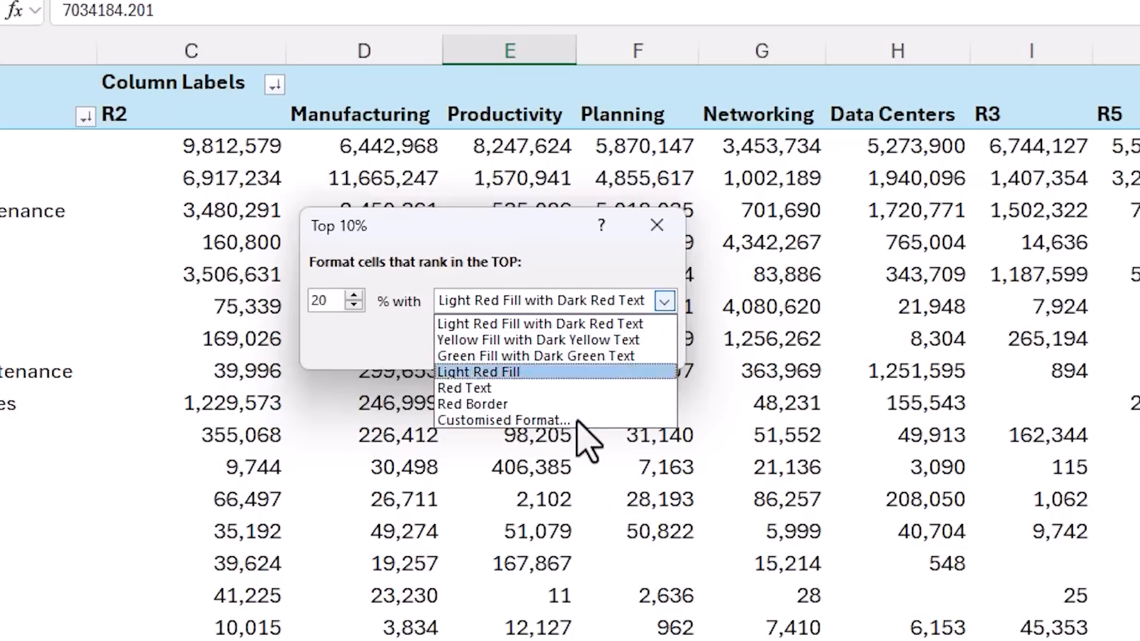
left_click(665, 302)
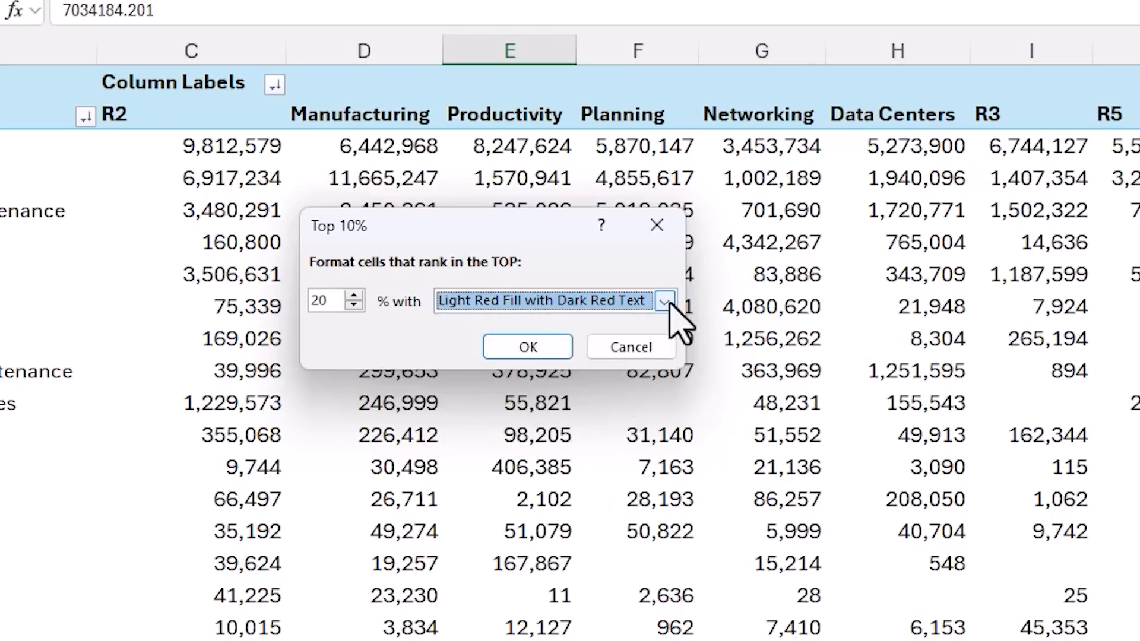
left_click(561, 349)
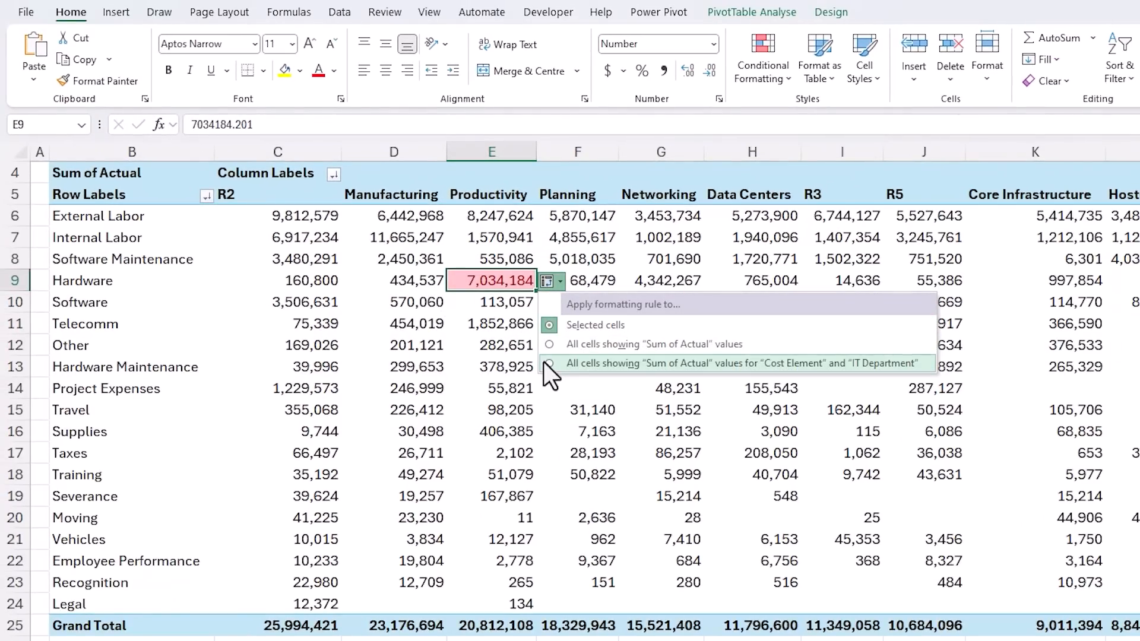
left_click(550, 364)
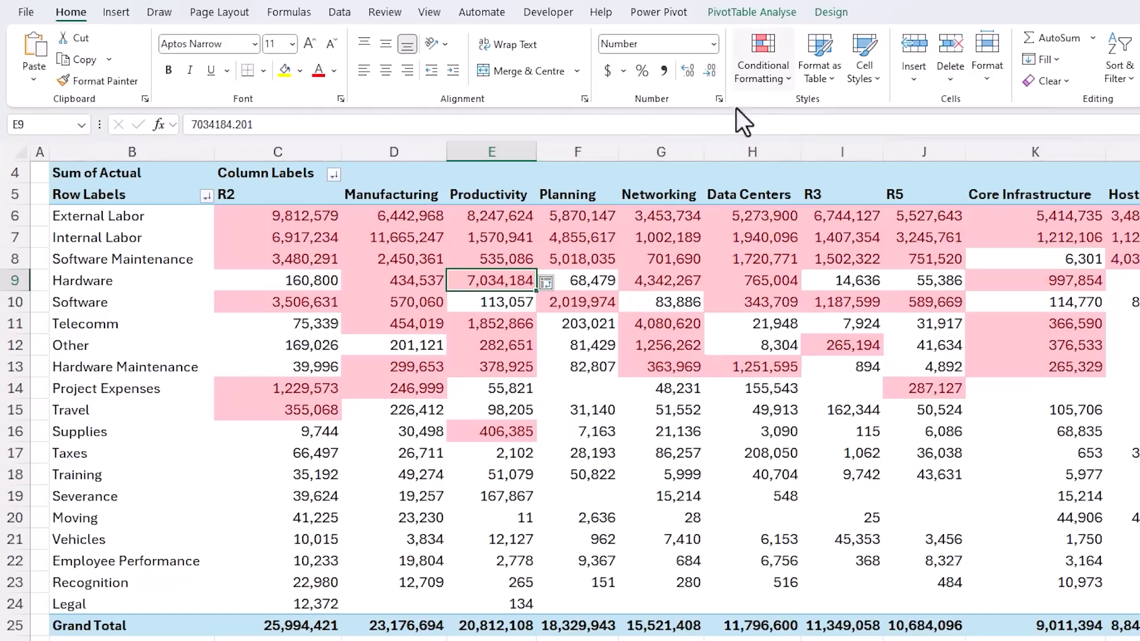
Edit the PivotTable's Top 20% rule to rank values for each Row group, and select R2 values C6:C10 and the top three Manufacturing values
left_click(761, 76)
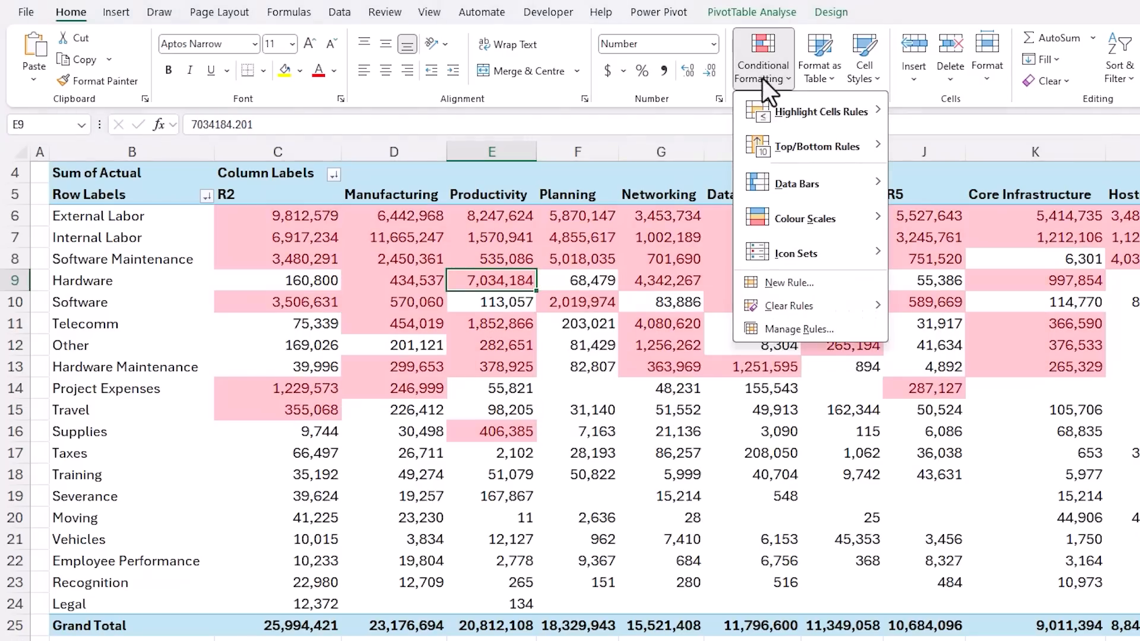
left_click(840, 327)
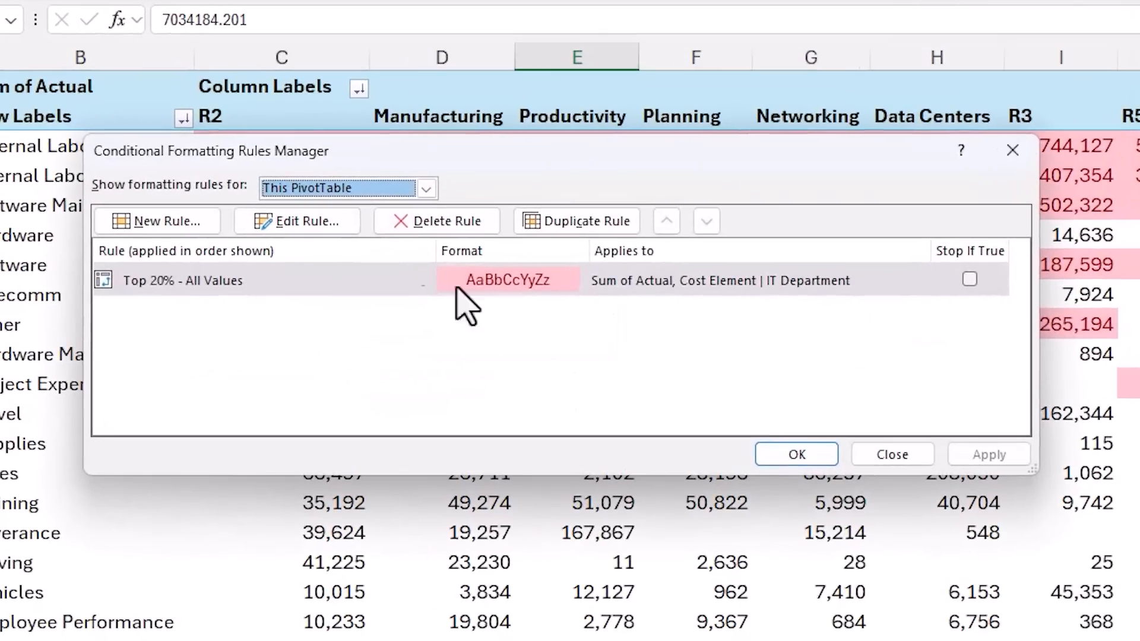
double_click(349, 283)
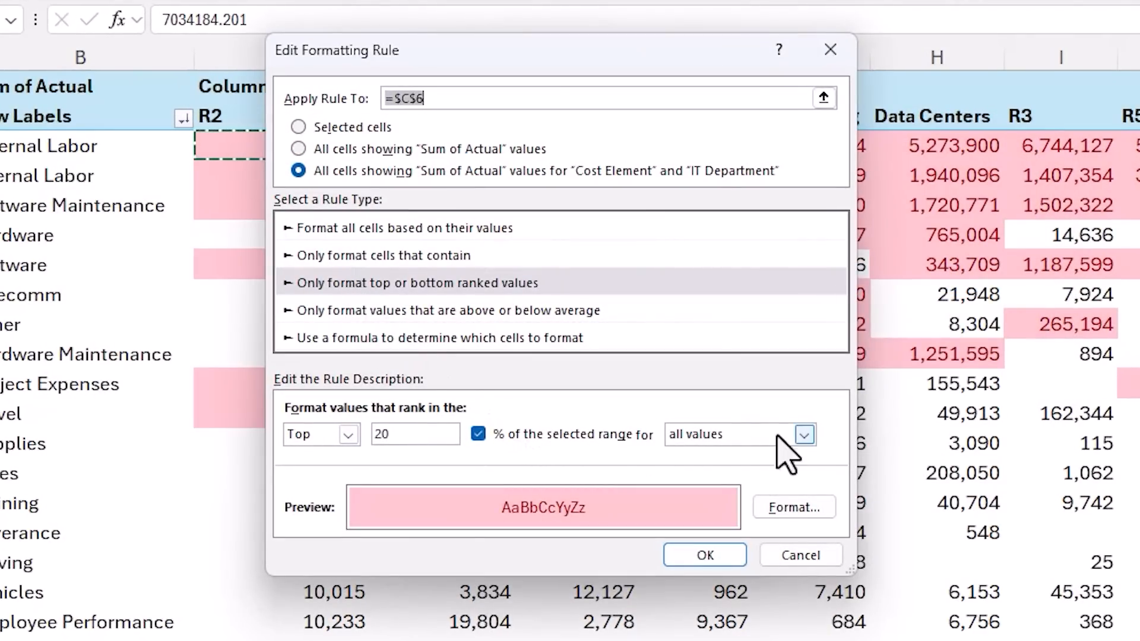
left_click(804, 437)
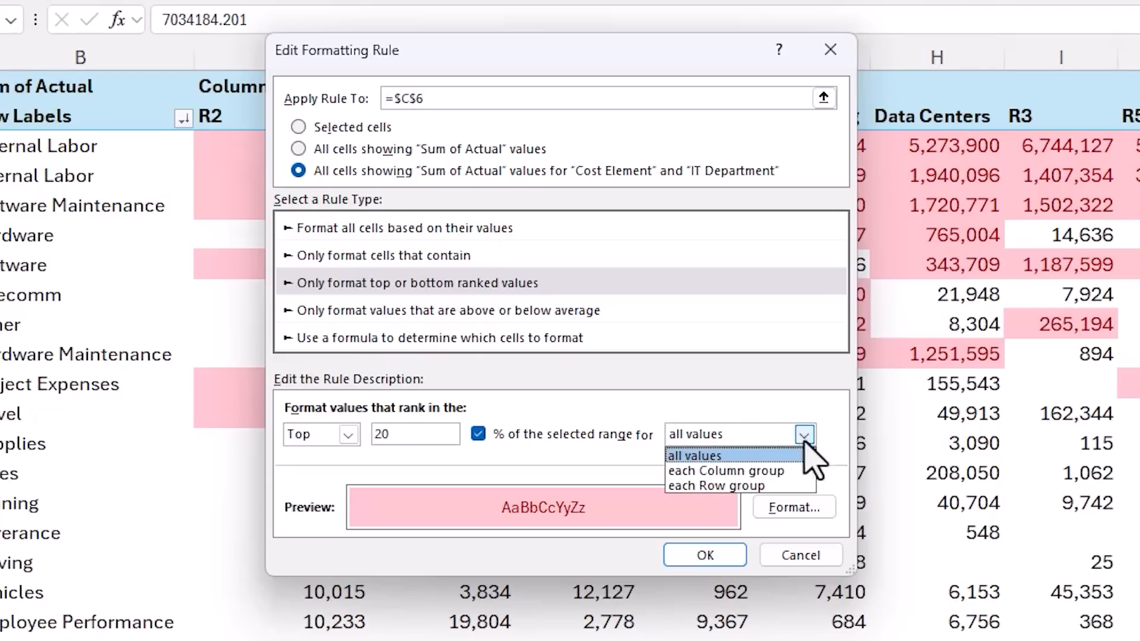
left_click(778, 485)
left_click(705, 555)
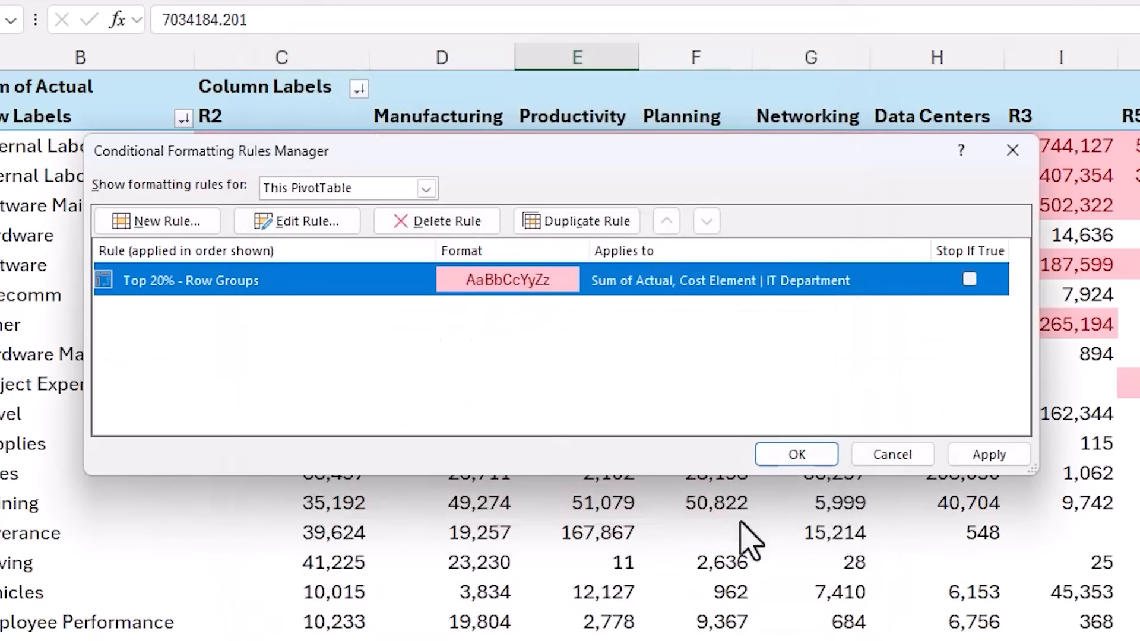
left_click(775, 456)
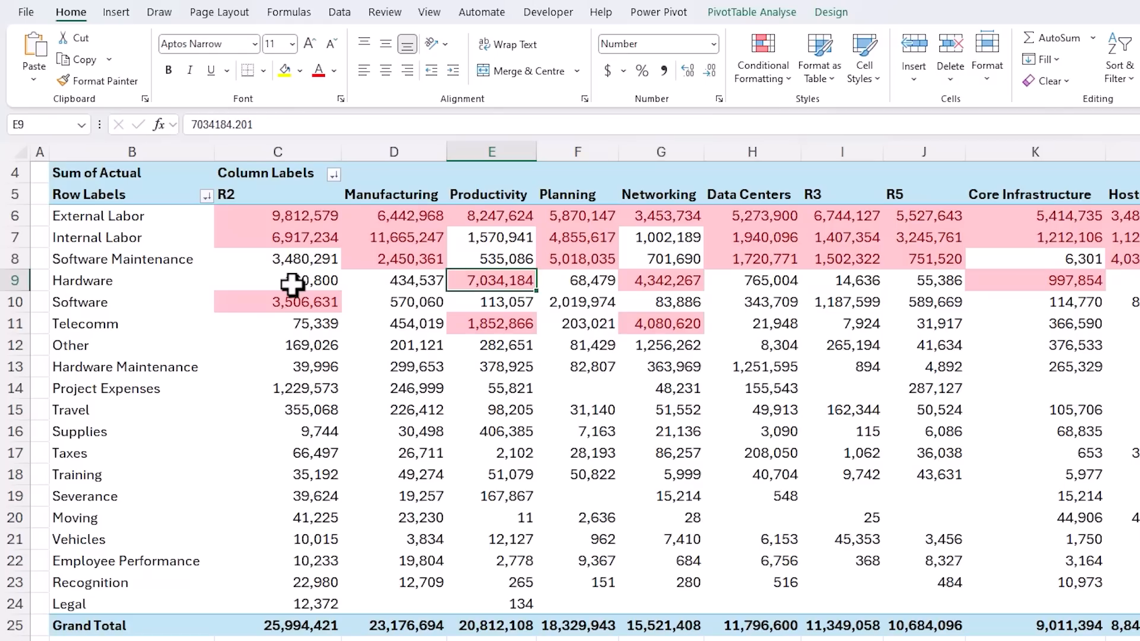
left_click_drag(301, 216, 301, 292)
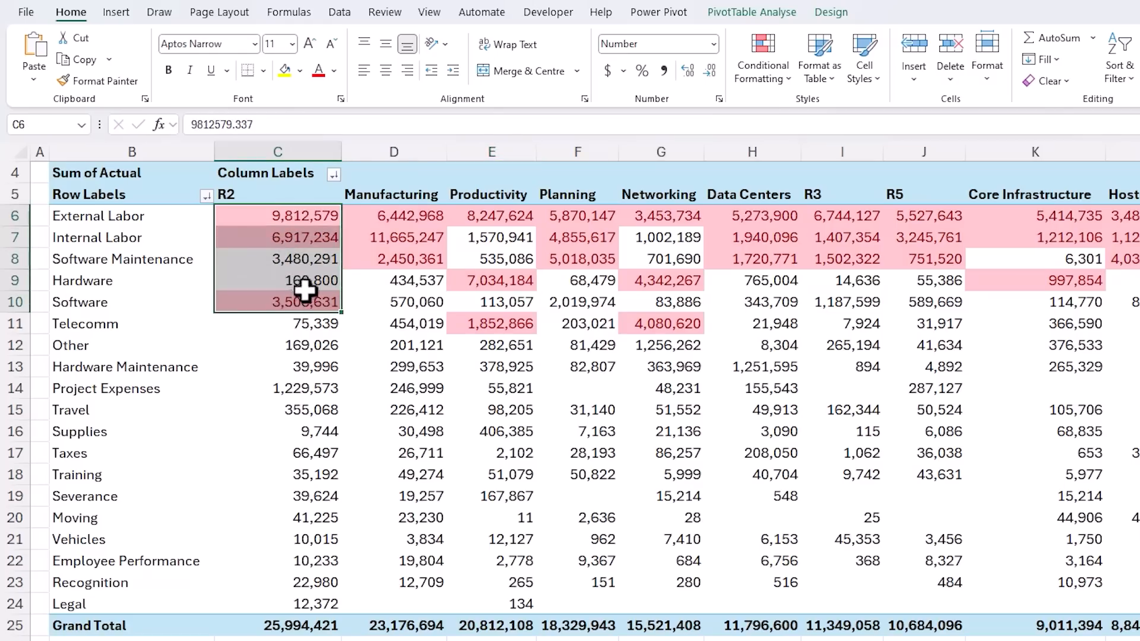
left_click_drag(388, 216, 383, 257)
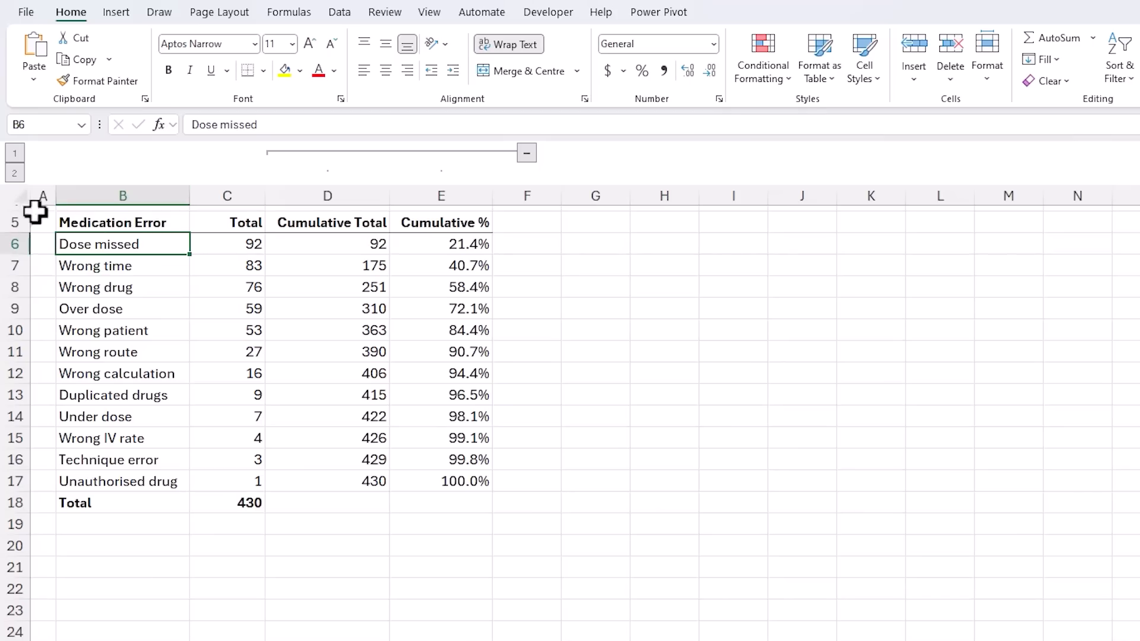
Insert a Pareto chart from the Medication Error and Total columns in B5:C17, excluding the total row
left_click_drag(114, 224, 177, 343)
left_click_drag(214, 435, 221, 476)
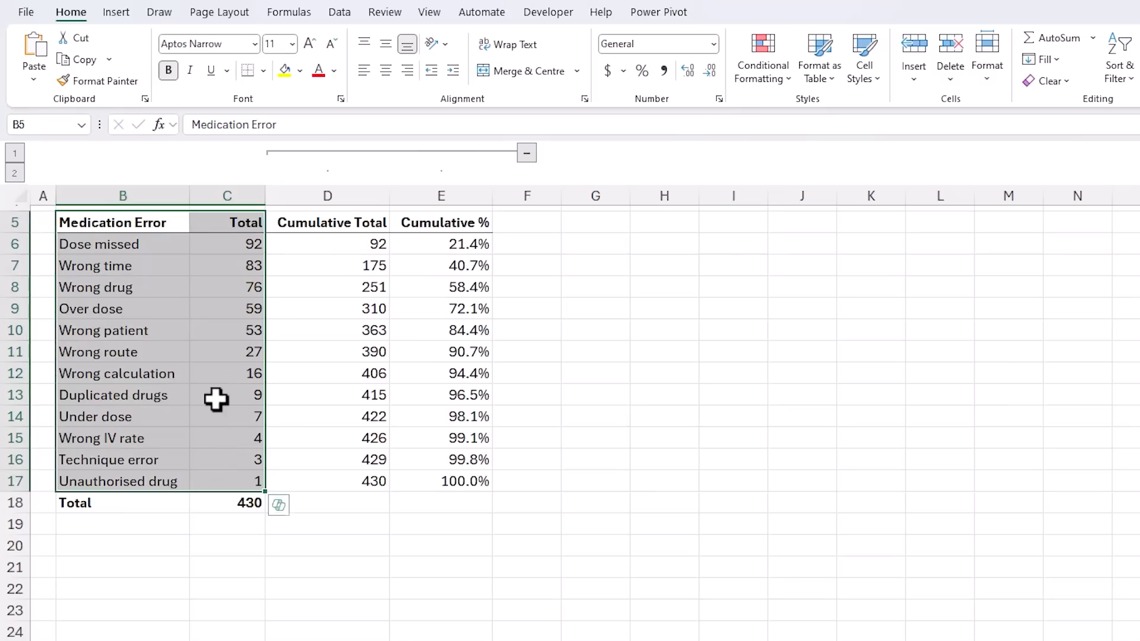
left_click(118, 14)
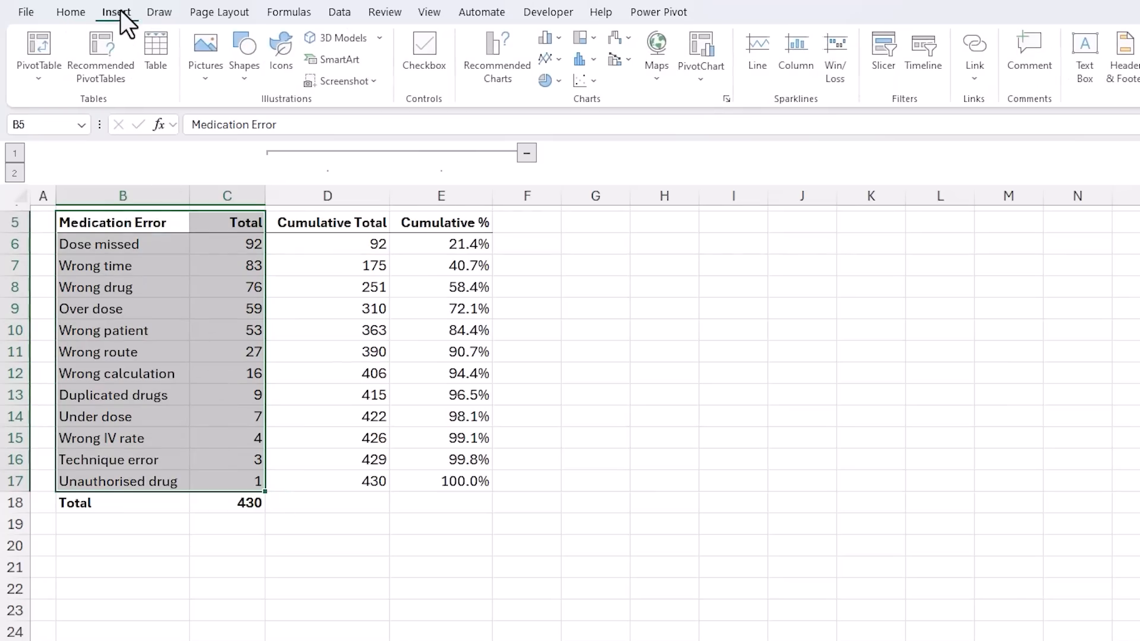
left_click(596, 60)
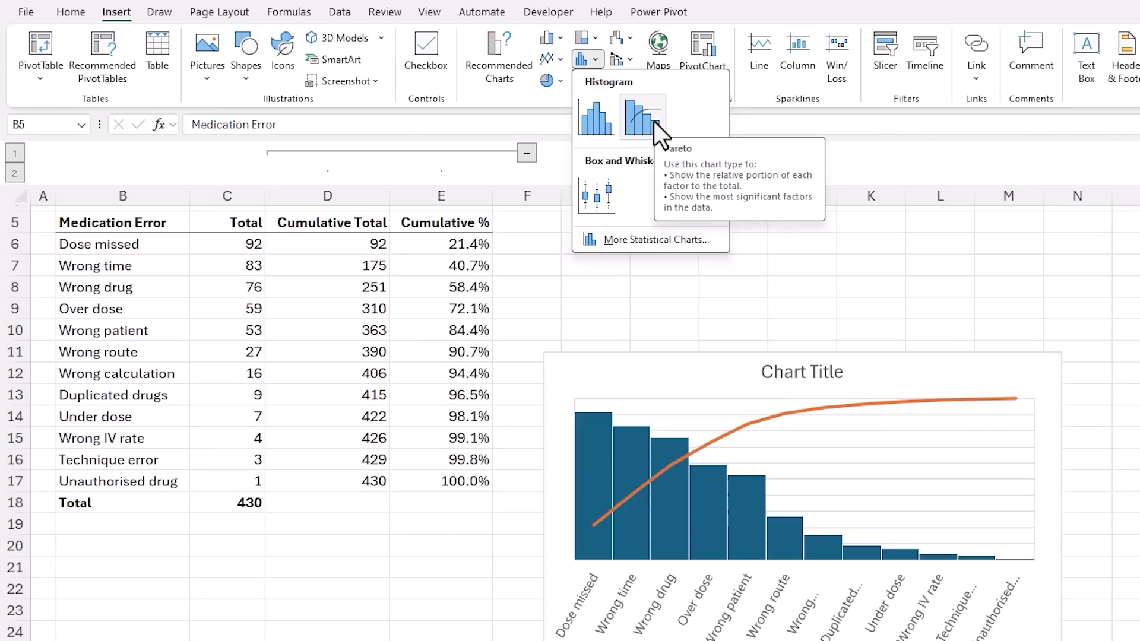
left_click(653, 121)
Move the Pareto chart up beside the Cumulative % column, widen it to about column Q, and select the Total values C6:C17
left_click_drag(645, 352, 619, 226)
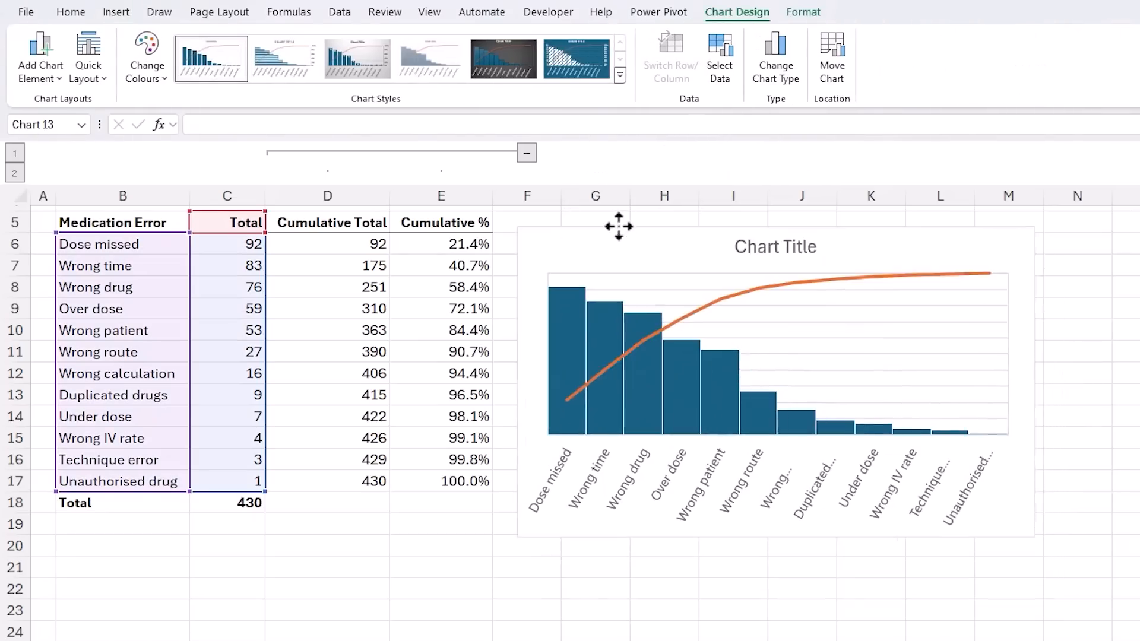
left_click_drag(1034, 381, 1139, 379)
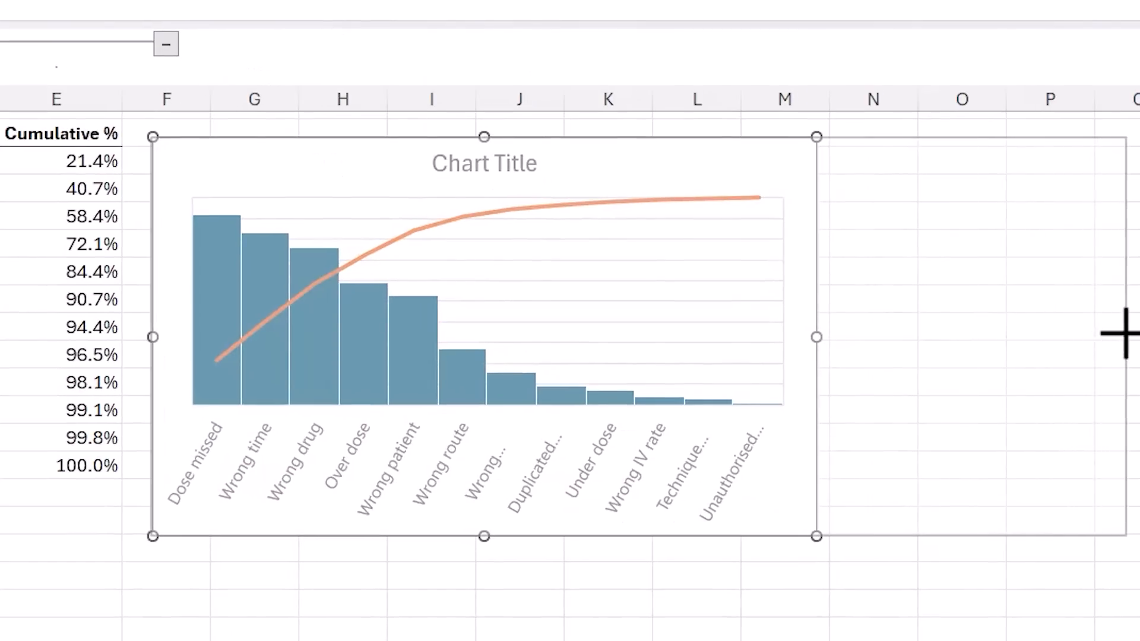
left_click_drag(1124, 333, 1123, 331)
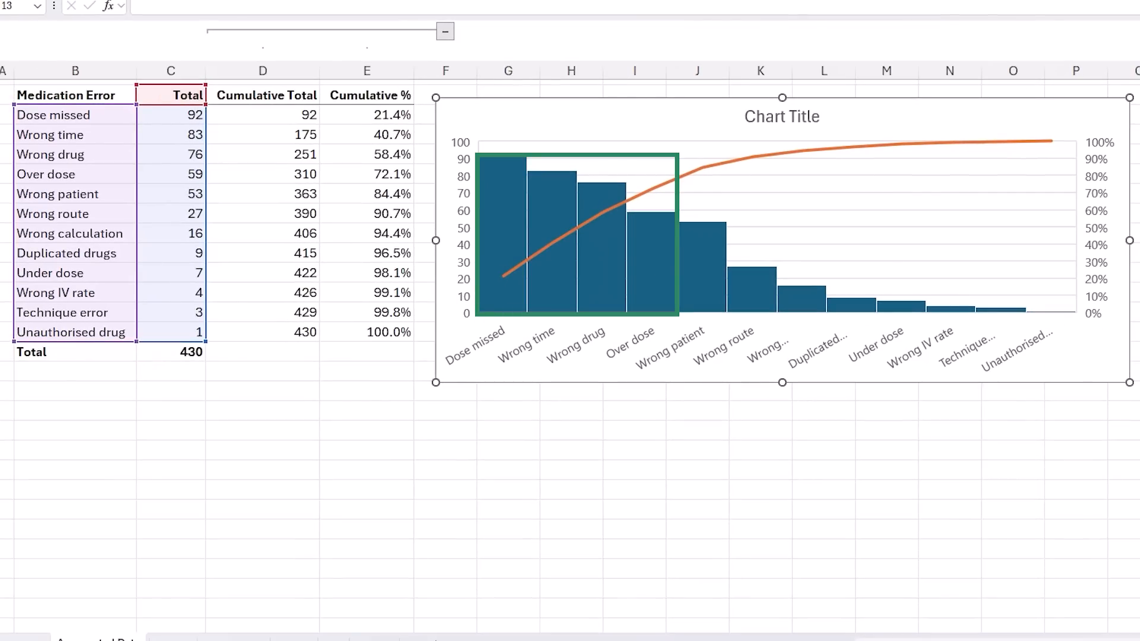
left_click_drag(165, 114, 169, 336)
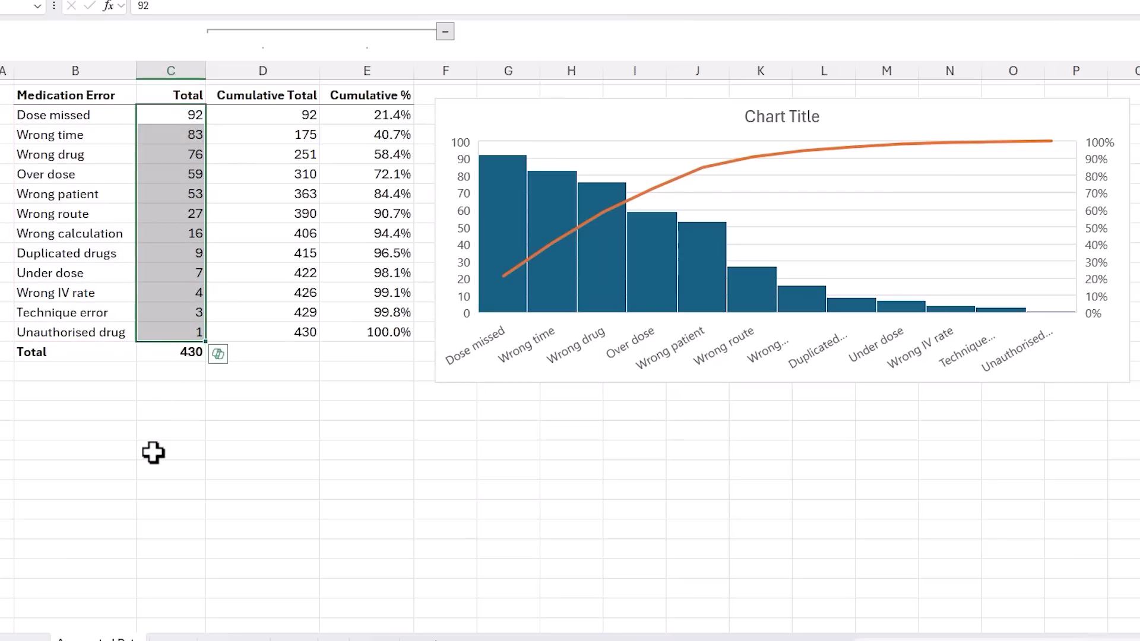